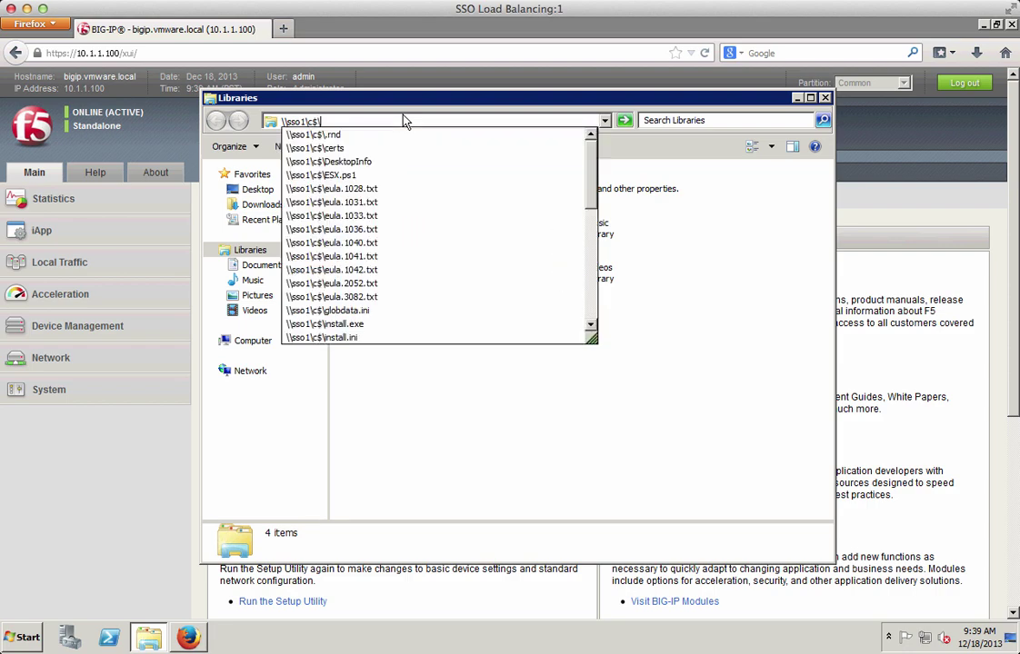
# Copy the sso and webclient folders and the Root64 certificate from \\sso1\c$\certs into the Downloads folder.
pyautogui.press('Return')
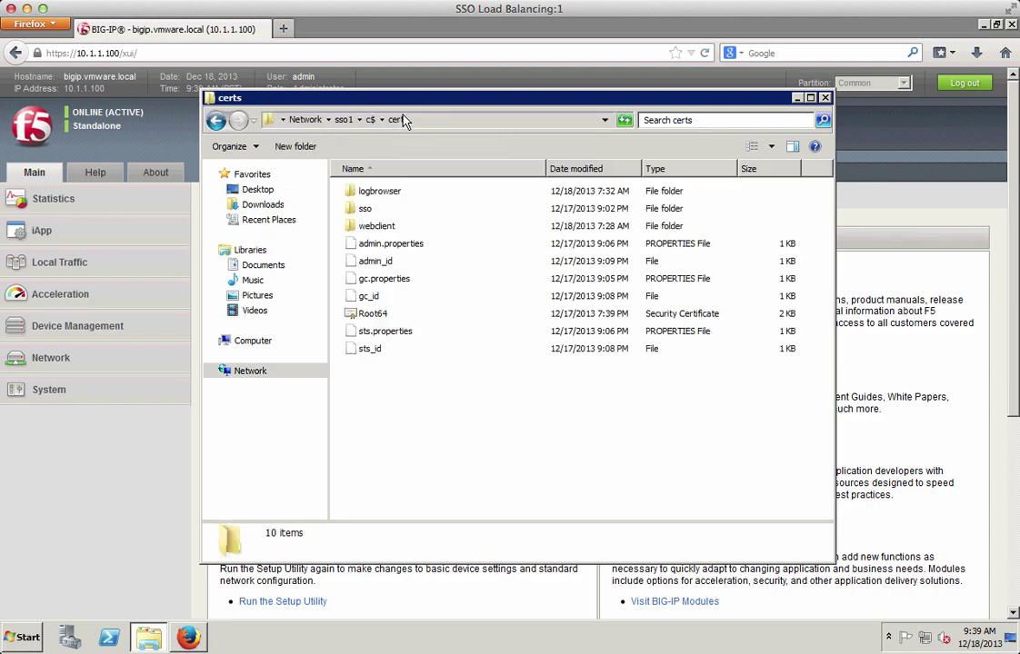
pyautogui.click(384, 230)
pyautogui.keyDown('ctrl'); pyautogui.click(366, 211); pyautogui.keyUp('ctrl')
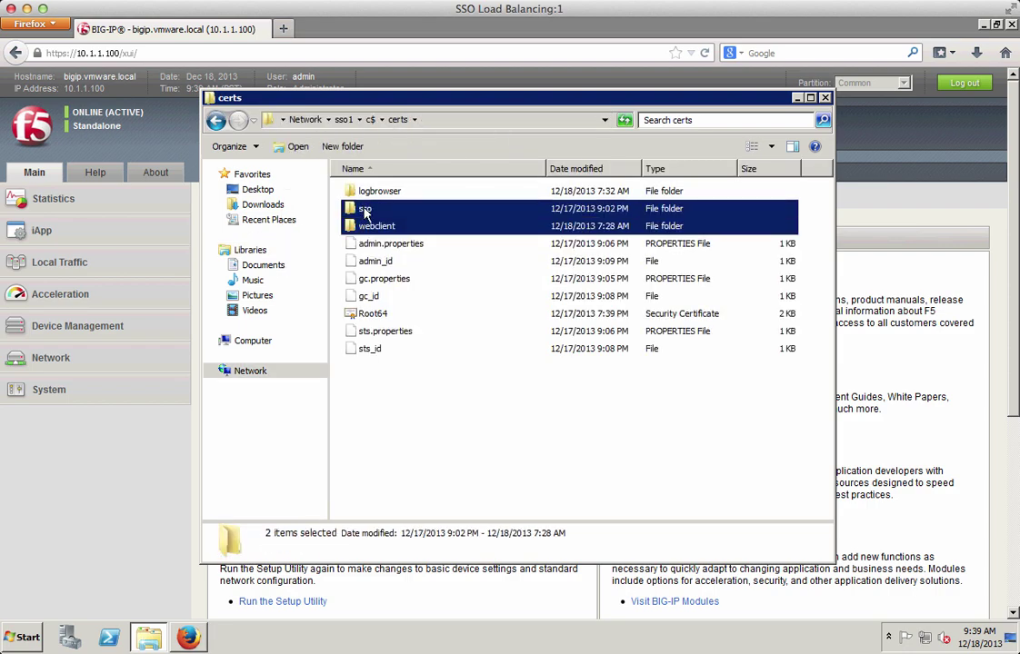
pyautogui.keyDown('ctrl'); pyautogui.click(427, 313); pyautogui.keyUp('ctrl')
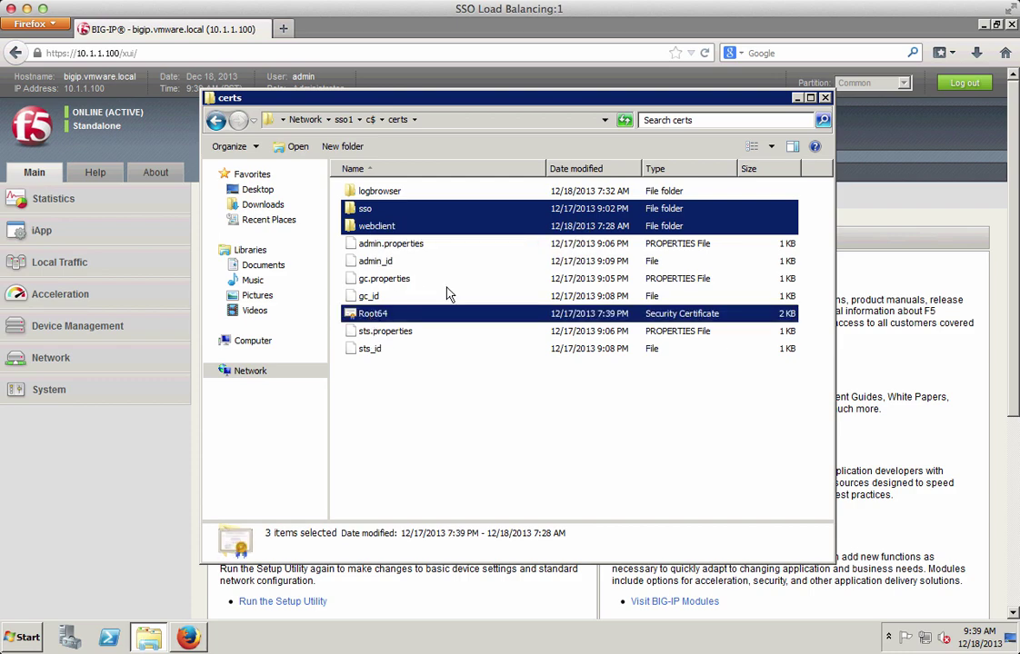
pyautogui.rightClick(421, 220)
pyautogui.click(454, 290)
pyautogui.click(262, 204)
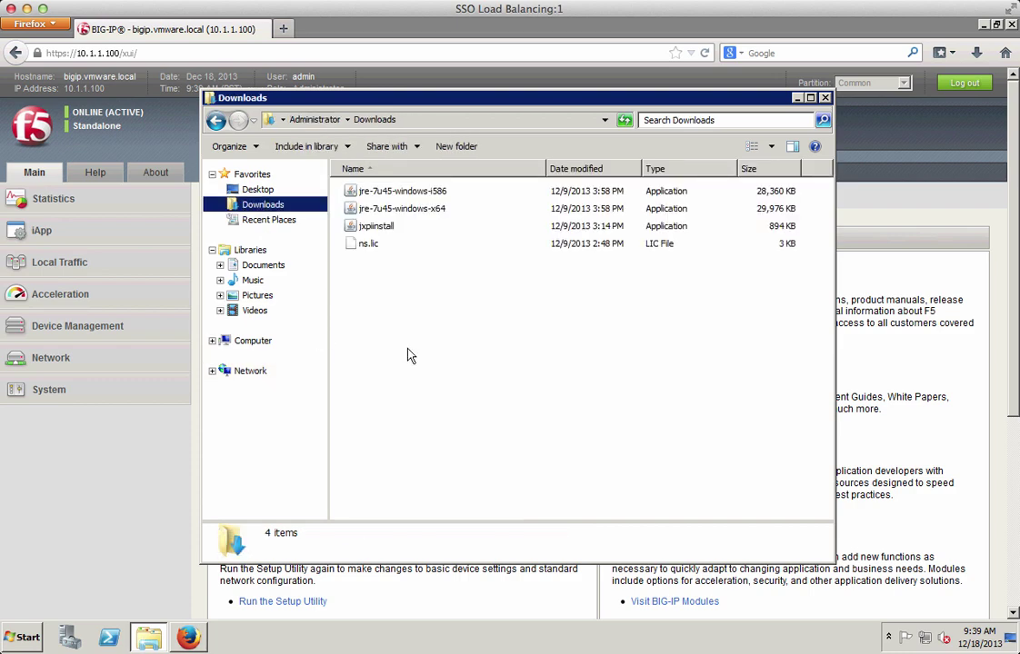
pyautogui.hotkey('ctrl', 'v')
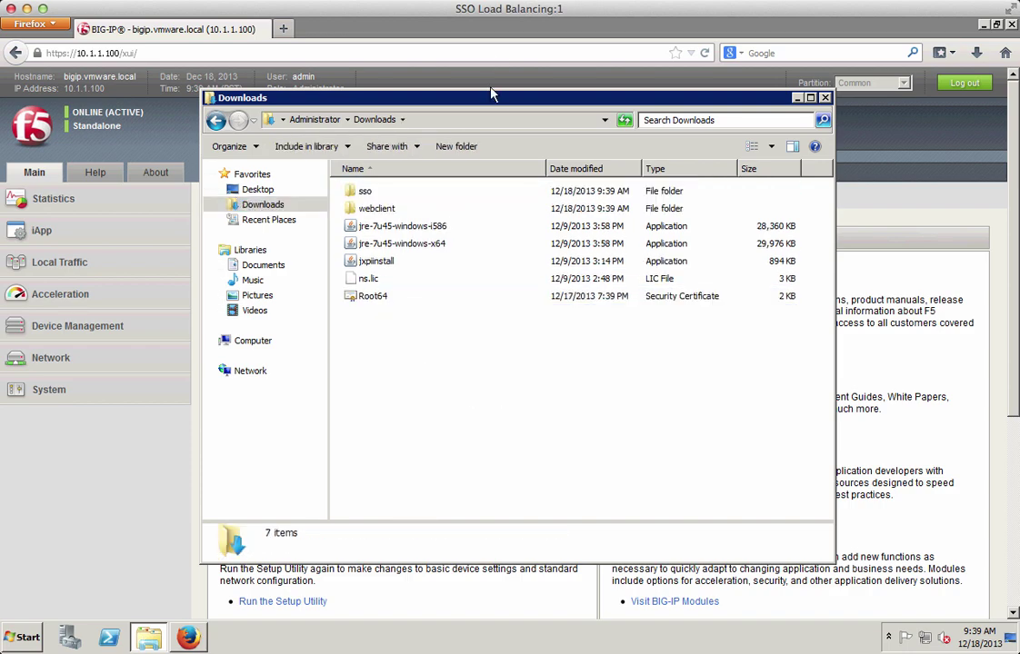
# Switch to the BIG-IP page in Firefox and start an SSL import with the import type Certificate.
pyautogui.click(495, 38)
pyautogui.moveTo(61, 393)
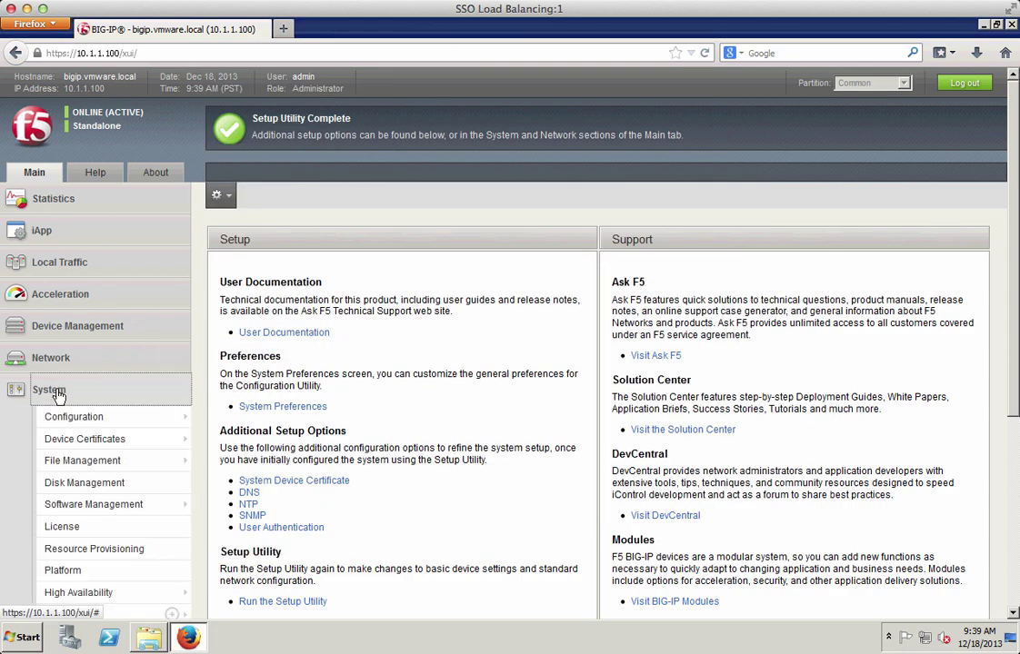
pyautogui.moveTo(137, 462)
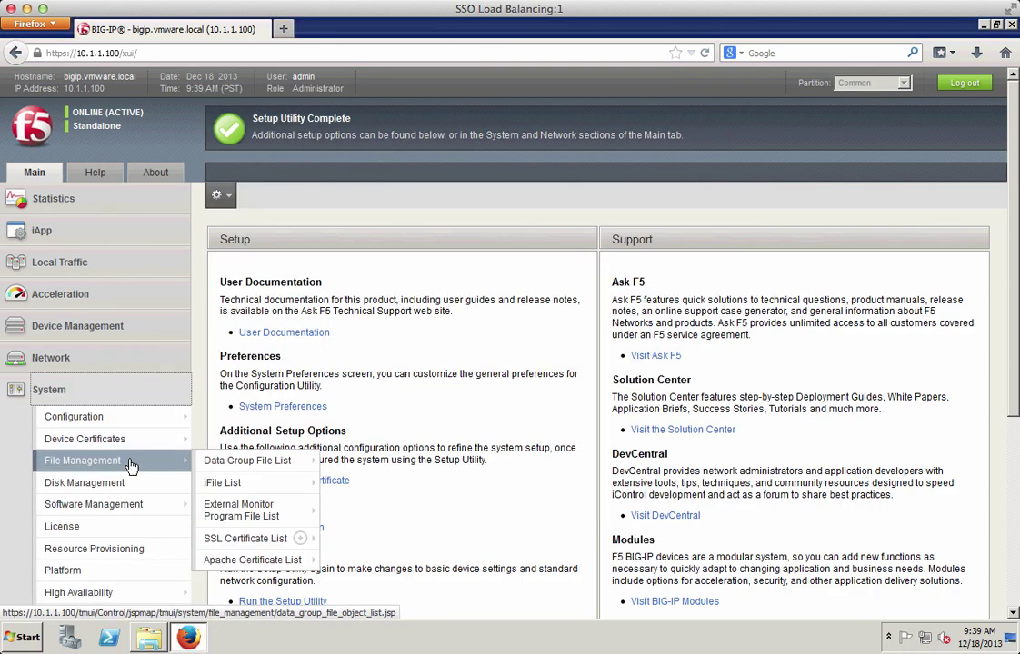
pyautogui.click(240, 541)
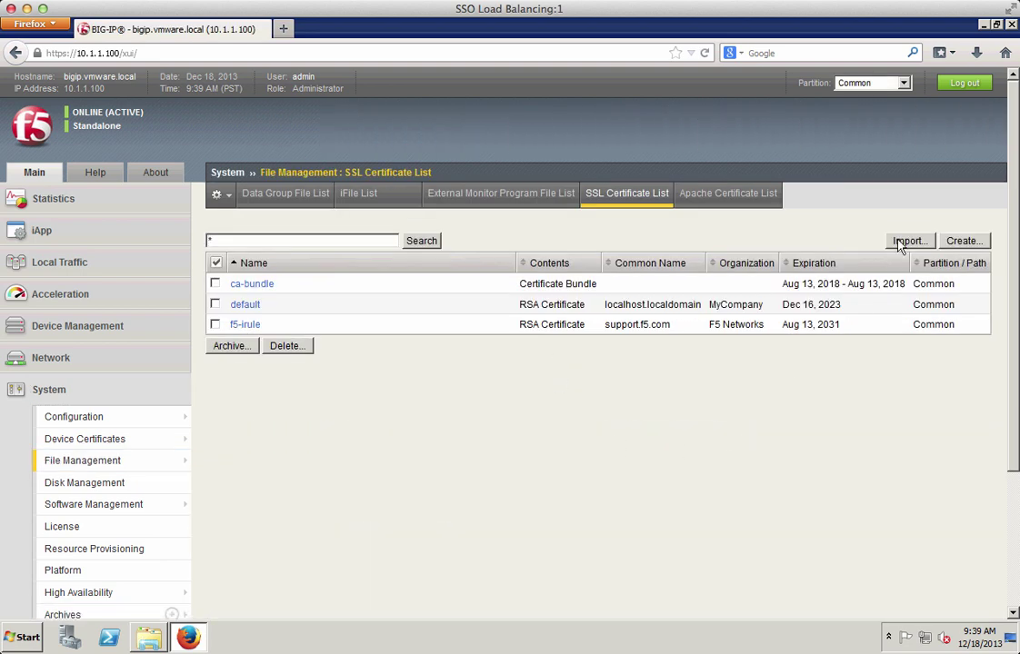
pyautogui.click(904, 242)
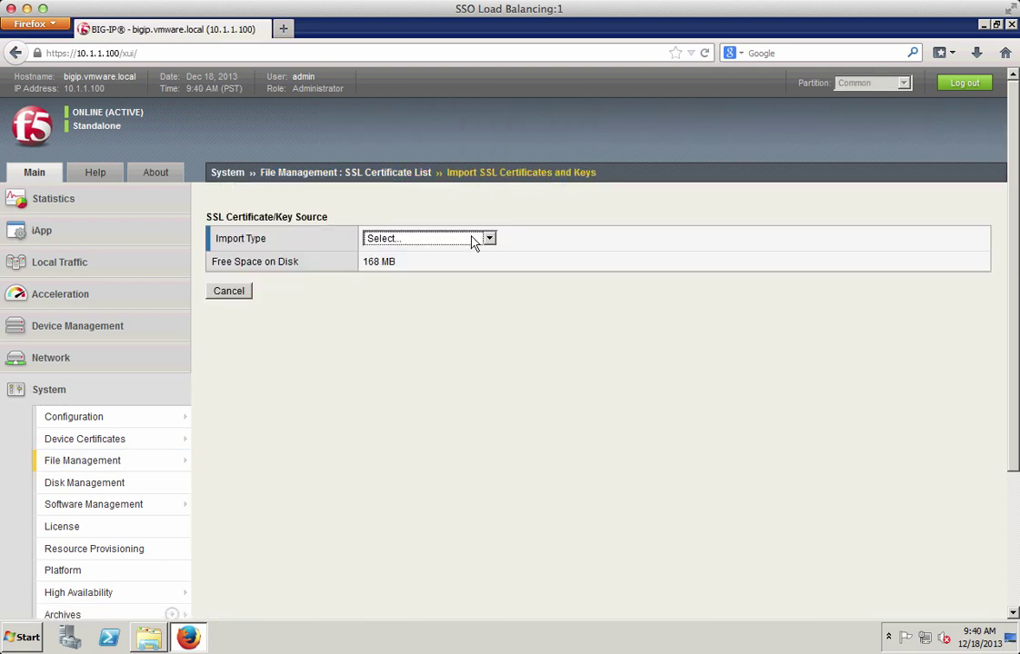
pyautogui.click(472, 240)
pyautogui.click(411, 279)
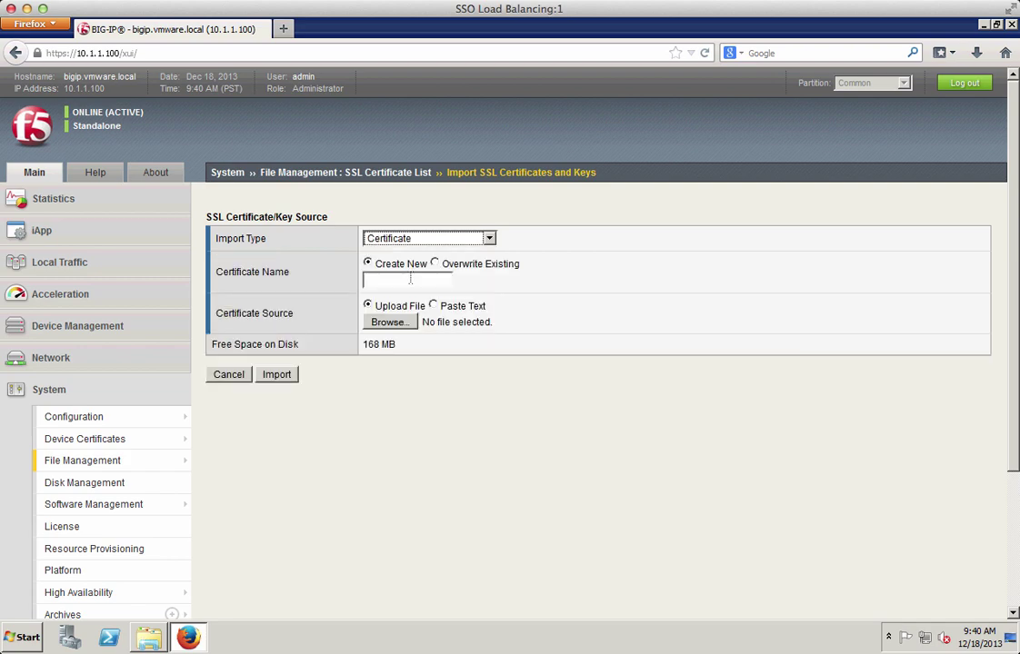
# Import the rui security certificate from the sso folder in Downloads as a new certificate named ssoCert.
pyautogui.click(391, 322)
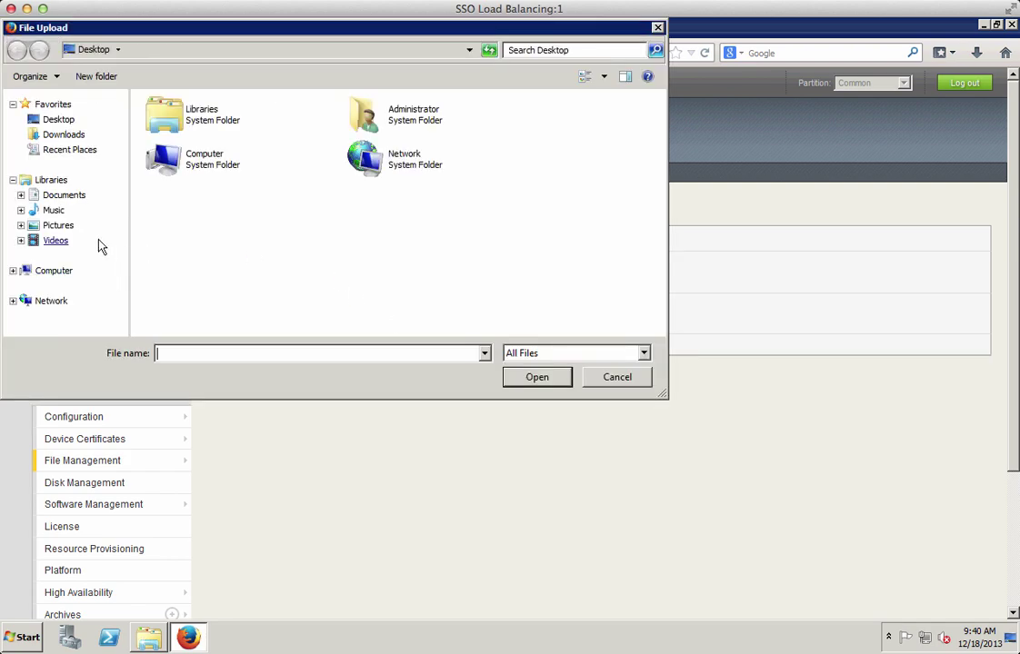
pyautogui.click(62, 134)
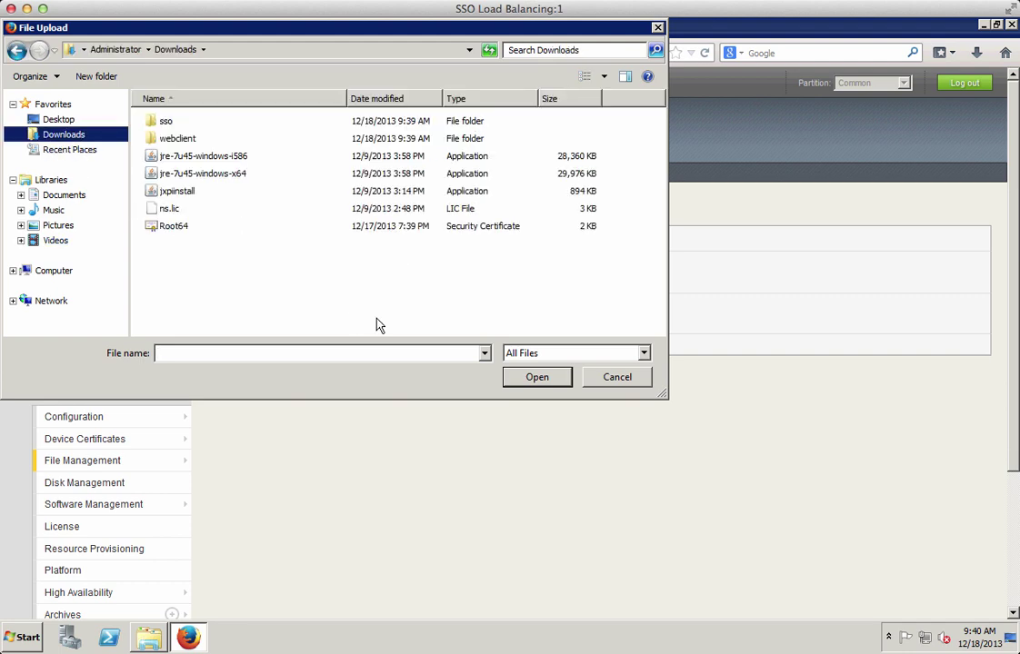
pyautogui.doubleClick(165, 121)
pyautogui.click(167, 138)
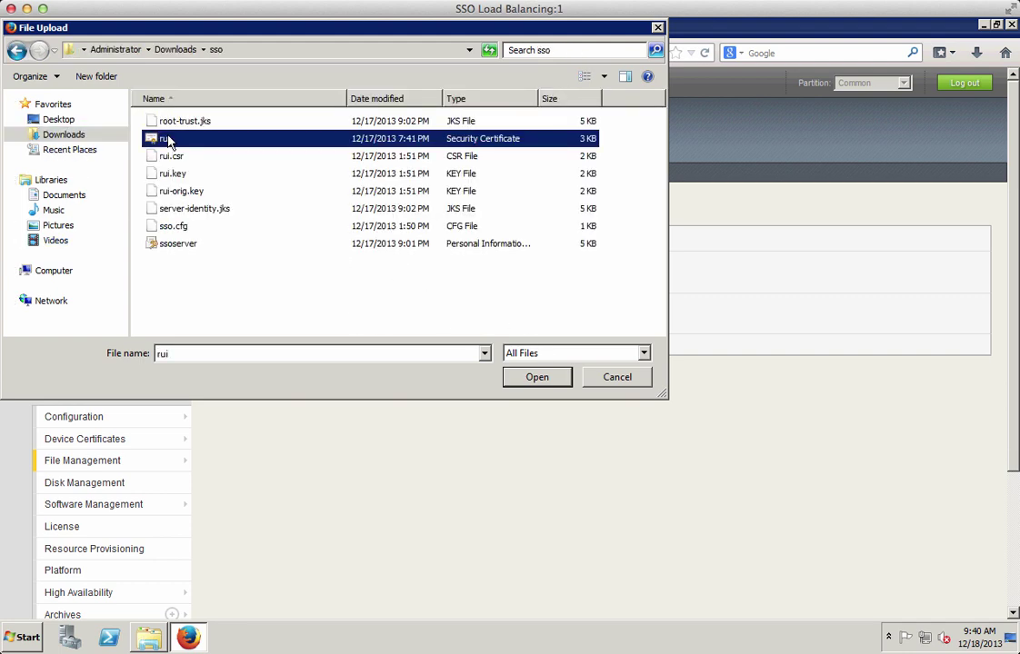
pyautogui.click(544, 376)
pyautogui.click(415, 280)
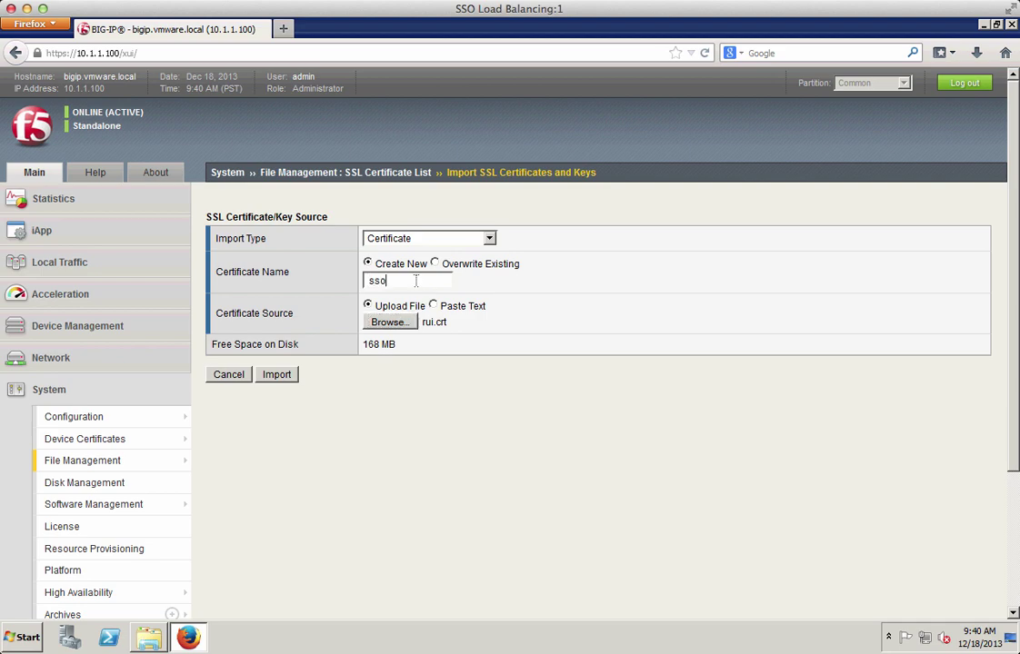
pyautogui.write('ssoCert')
pyautogui.click(278, 375)
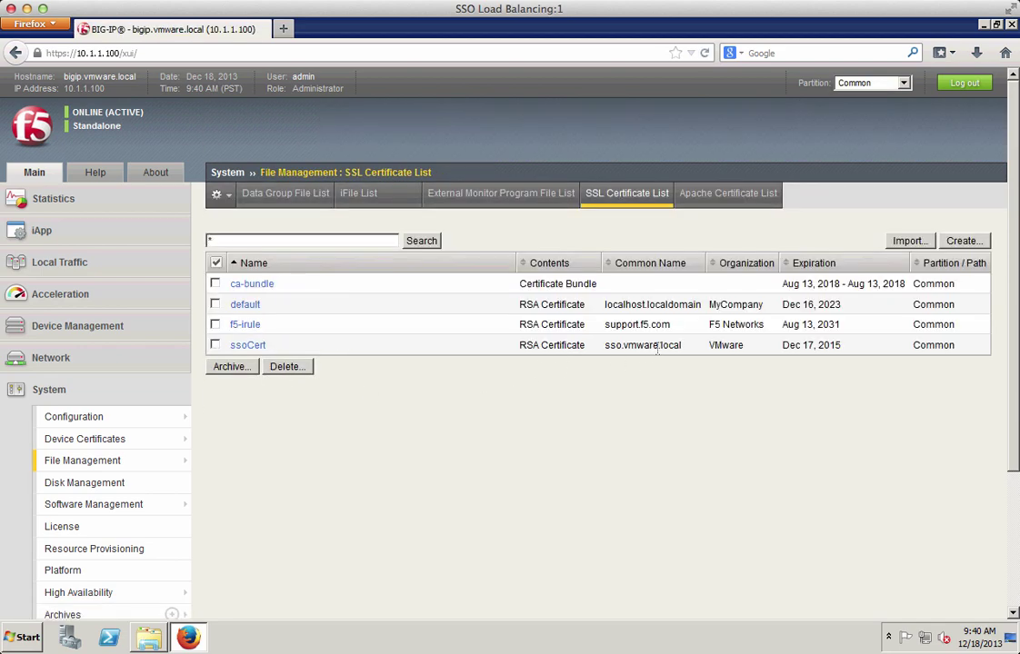
# Import rui.key from the sso folder as a new SSL key named ssoKey.
pyautogui.click(909, 241)
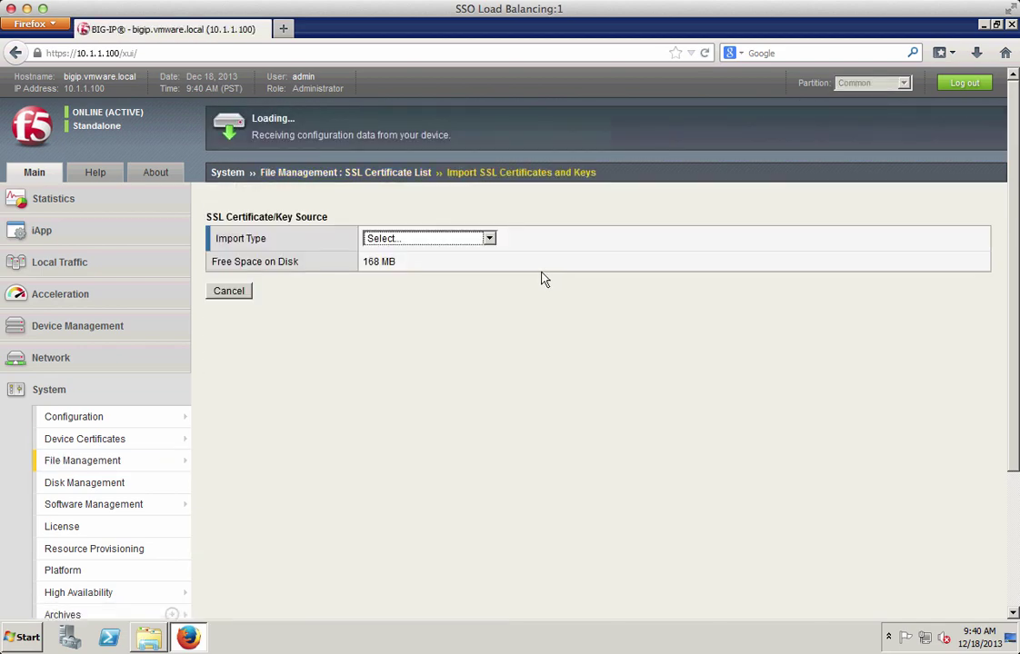
pyautogui.click(476, 239)
pyautogui.click(425, 267)
pyautogui.click(416, 278)
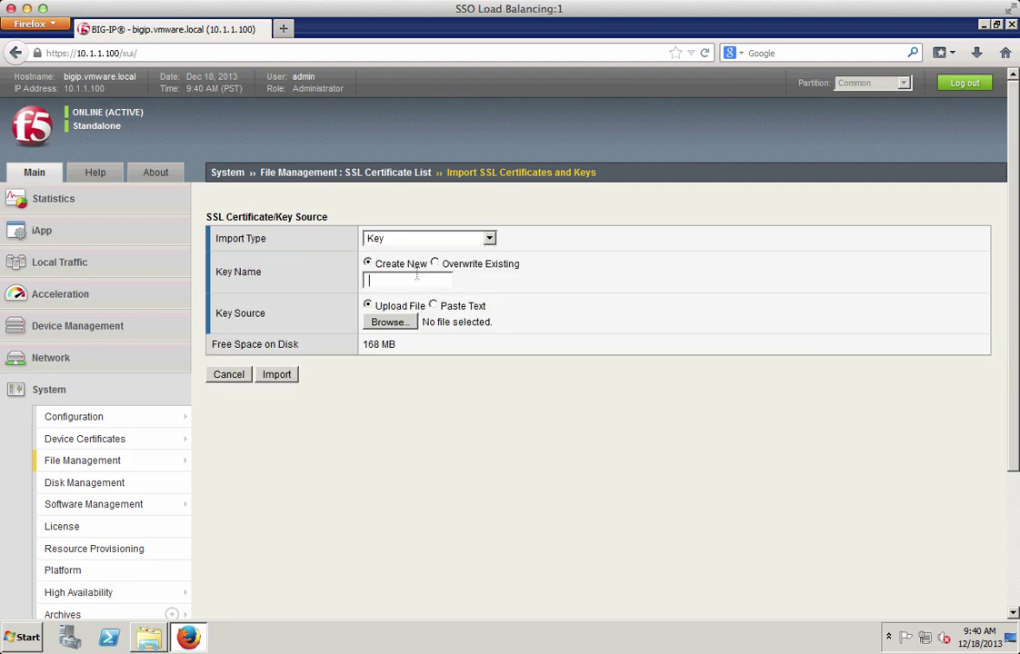
pyautogui.click(391, 322)
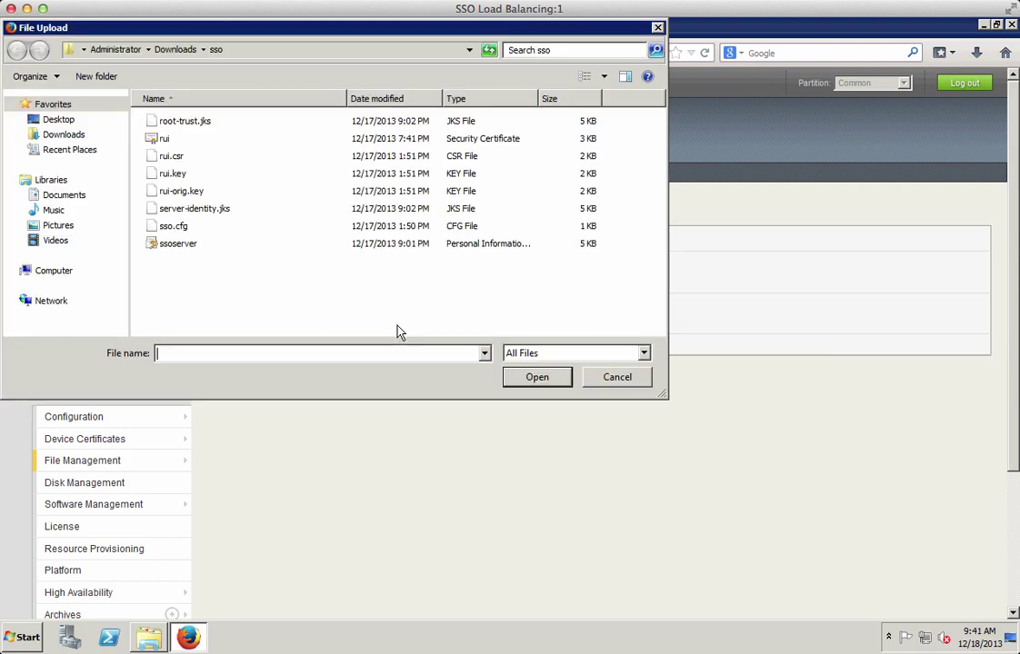
pyautogui.click(172, 174)
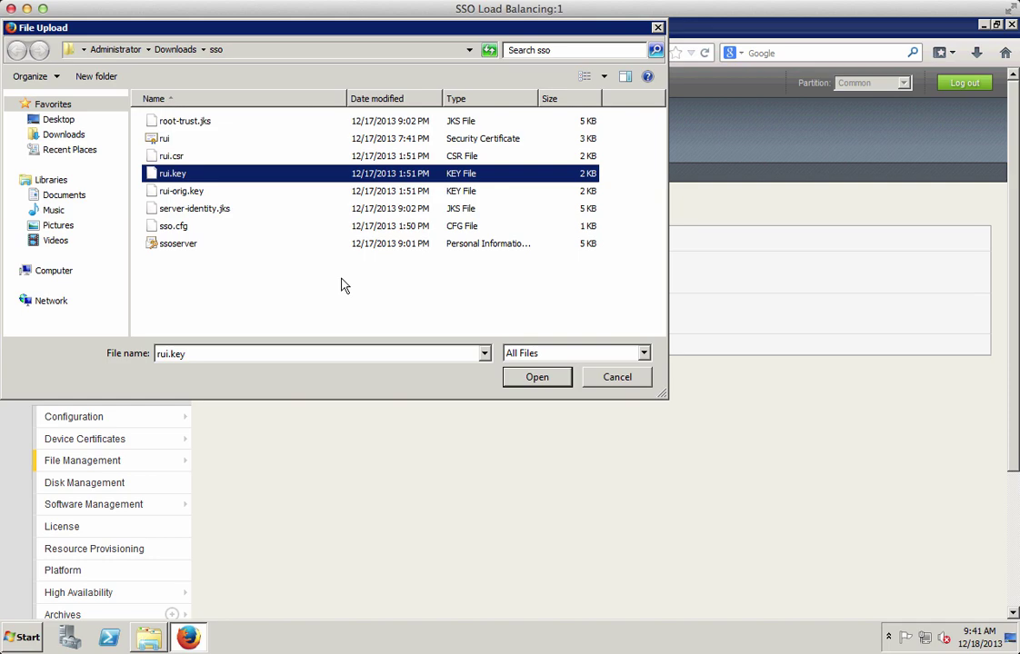
pyautogui.click(536, 378)
pyautogui.click(277, 375)
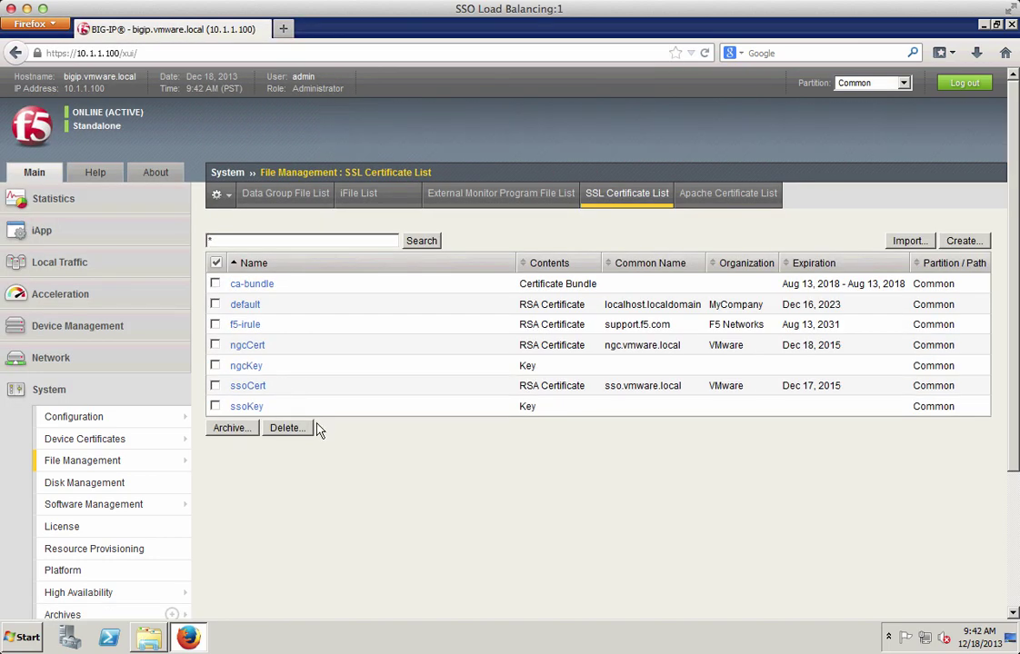
# Import the Root64 certificate from the Downloads folder as a new certificate named VMwareLocalRoot.
pyautogui.click(909, 241)
pyautogui.click(488, 239)
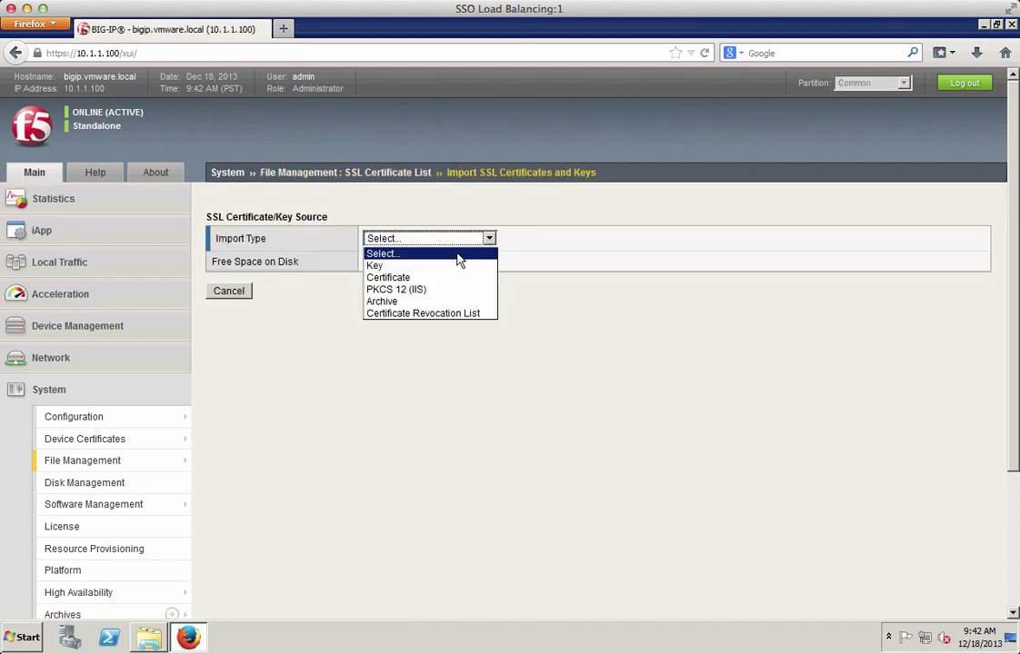
pyautogui.click(443, 278)
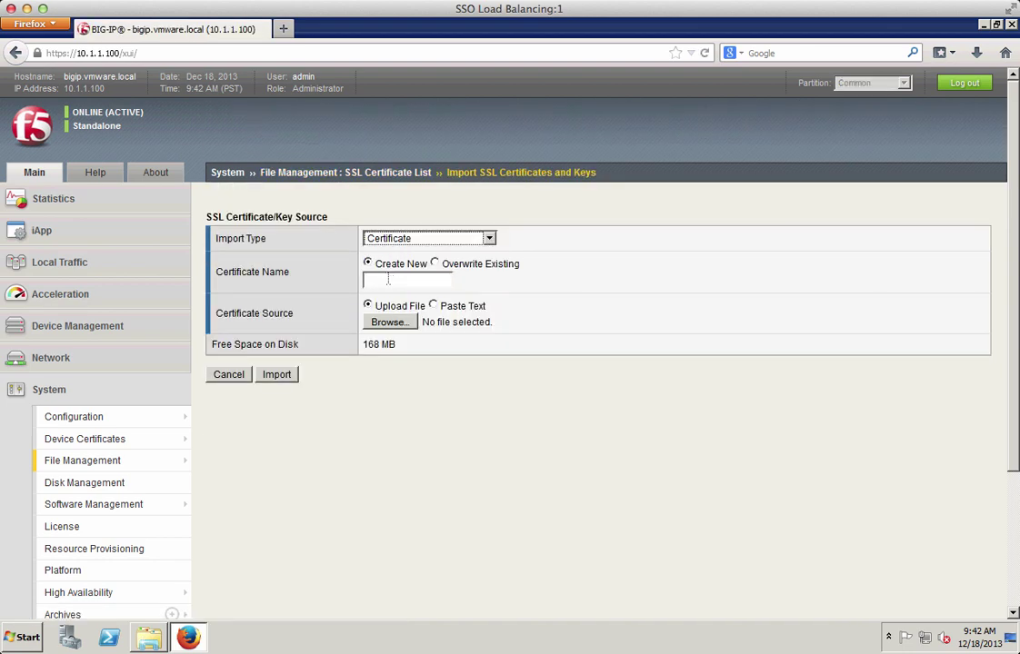
pyautogui.click(388, 281)
pyautogui.write('VMwareLocalRoot')
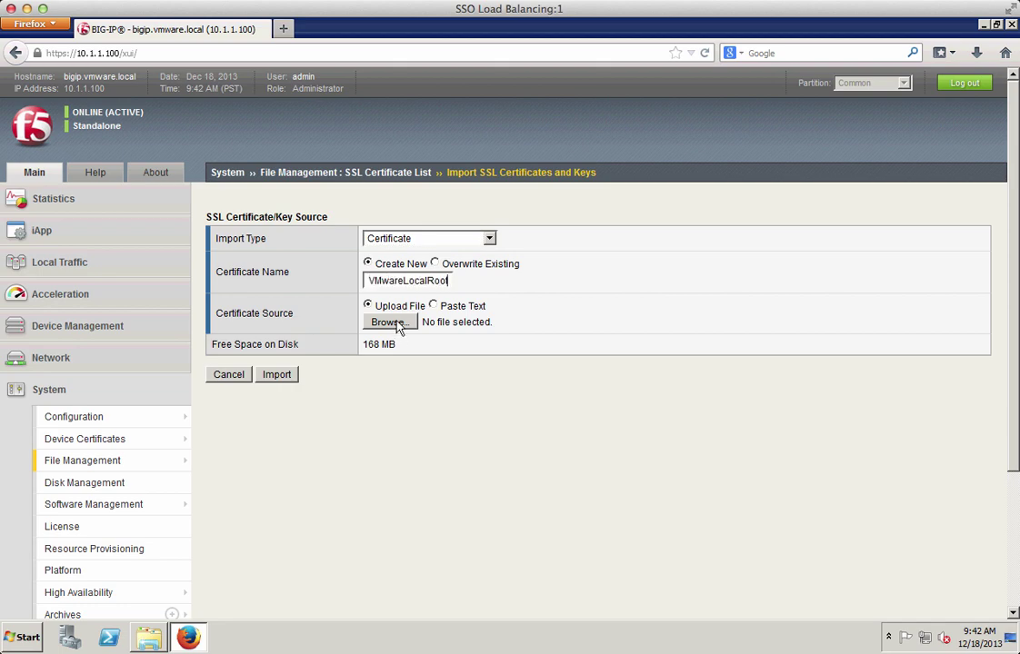
pyautogui.click(389, 321)
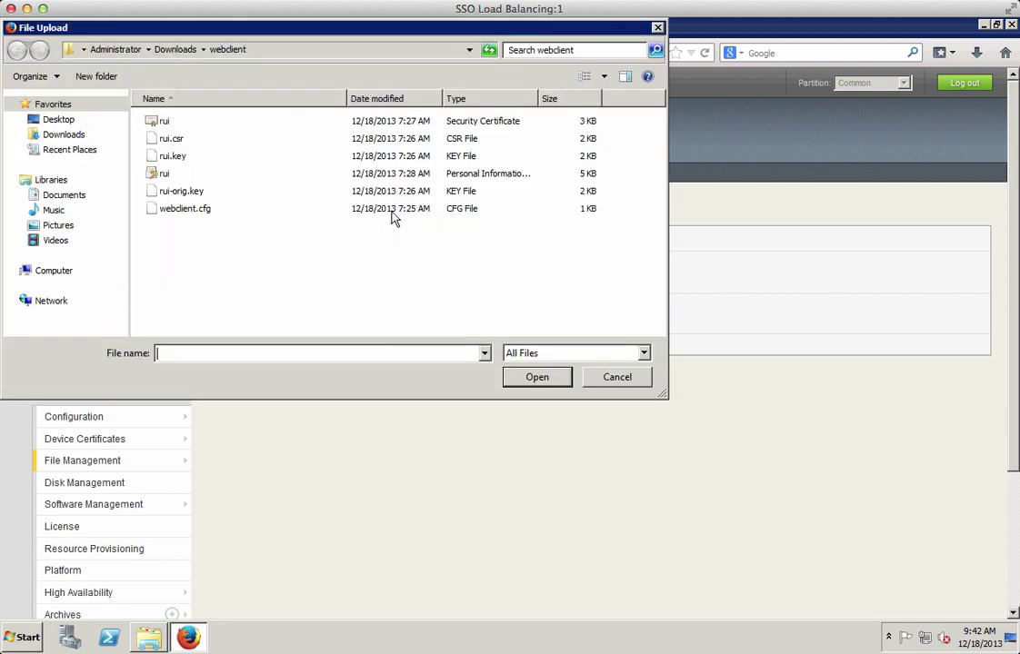
pyautogui.click(178, 50)
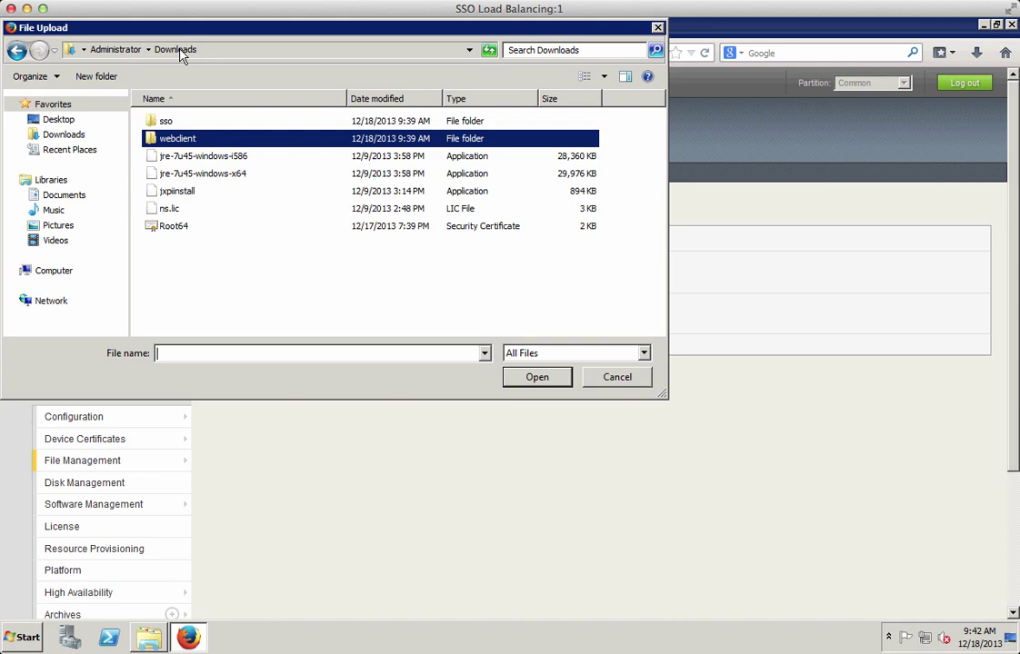
pyautogui.click(175, 225)
pyautogui.click(536, 377)
pyautogui.click(276, 374)
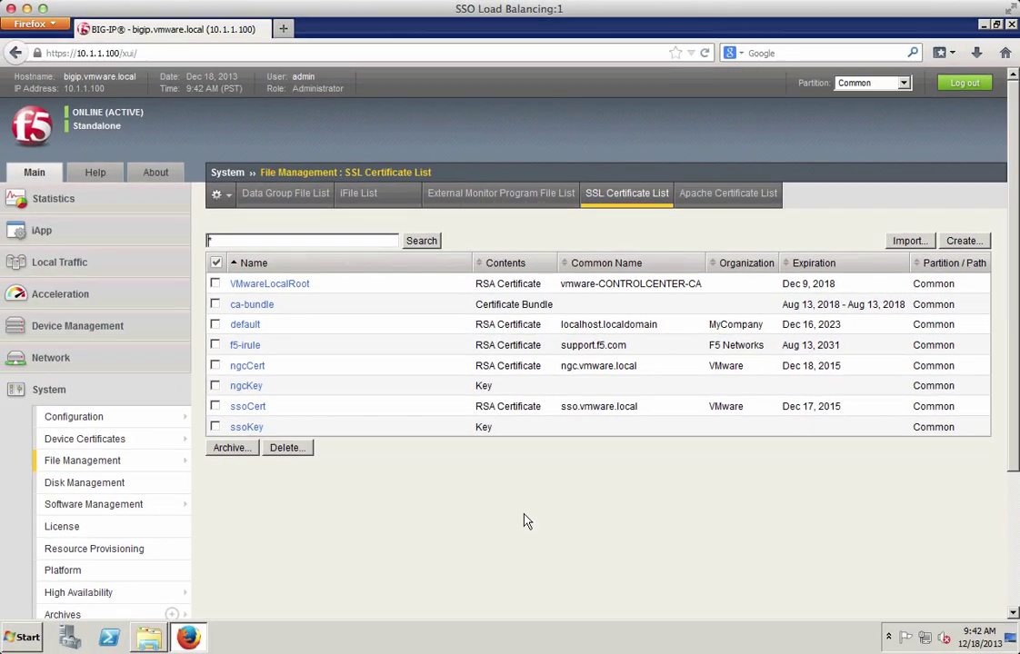
# Start a new local traffic pool and name it SSO.
pyautogui.click(45, 269)
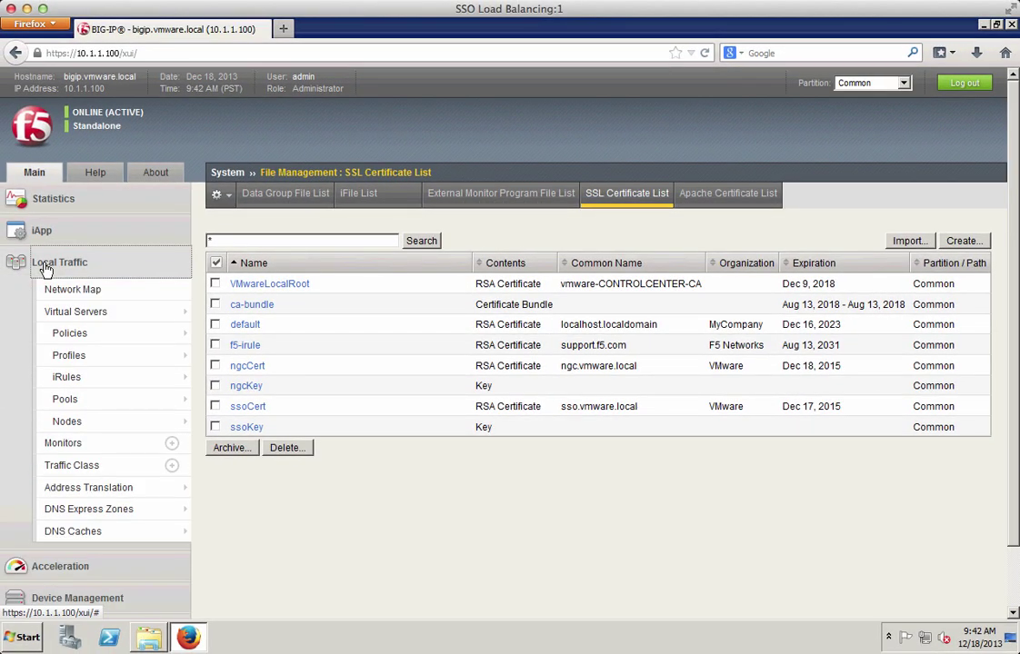
pyautogui.moveTo(146, 399)
pyautogui.click(208, 401)
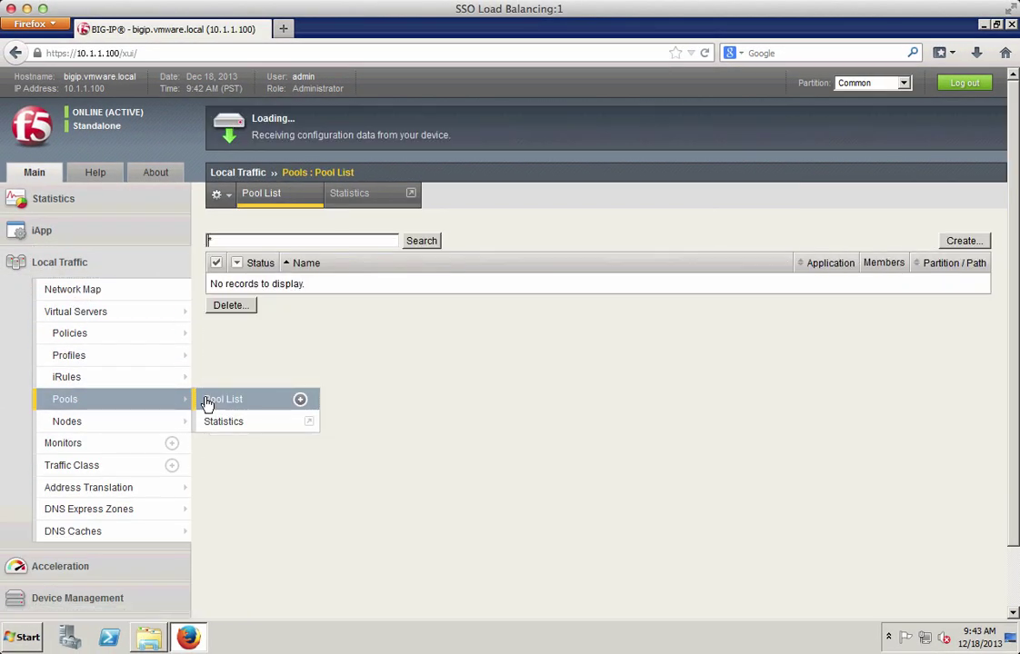
pyautogui.click(963, 242)
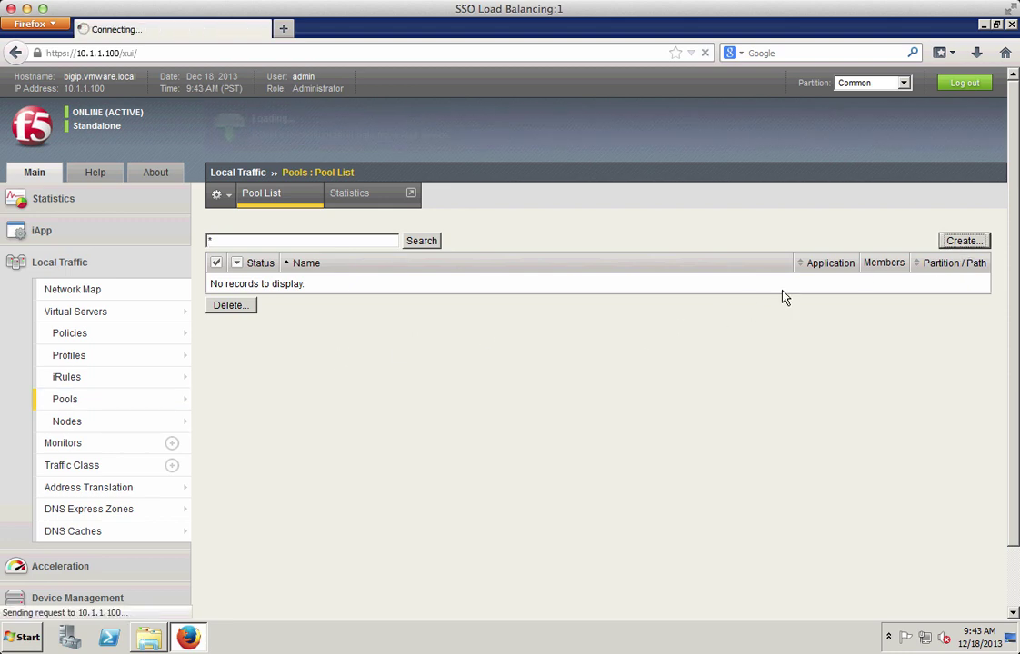
pyautogui.write('SSO')
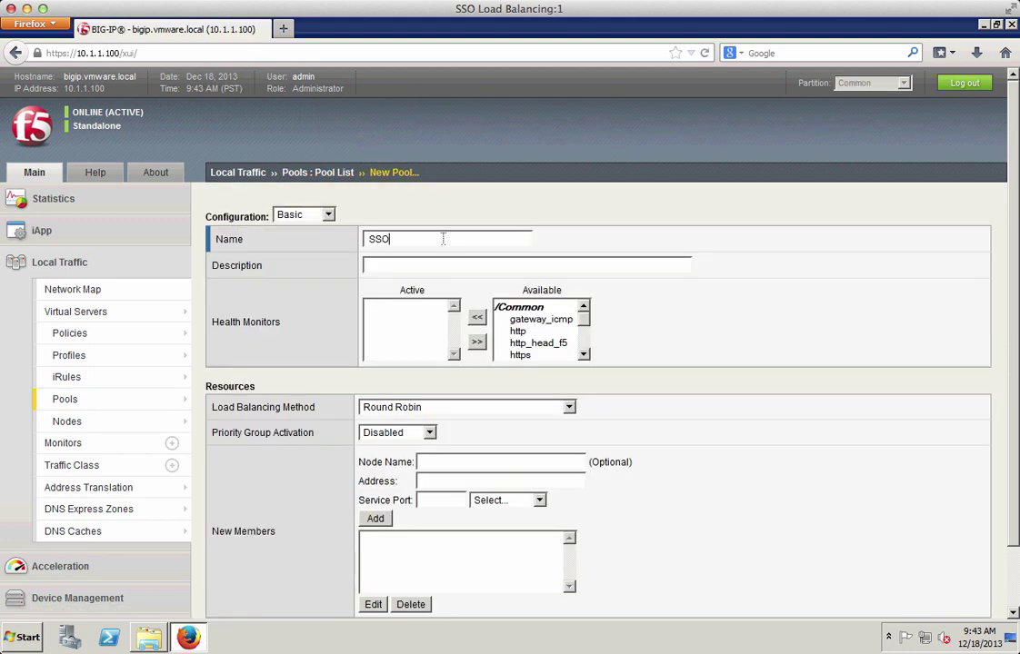
# Activate the tcp health monitor for the pool and set the load balancing method to Least Connections (member).
pyautogui.scroll(-3, 554, 346)
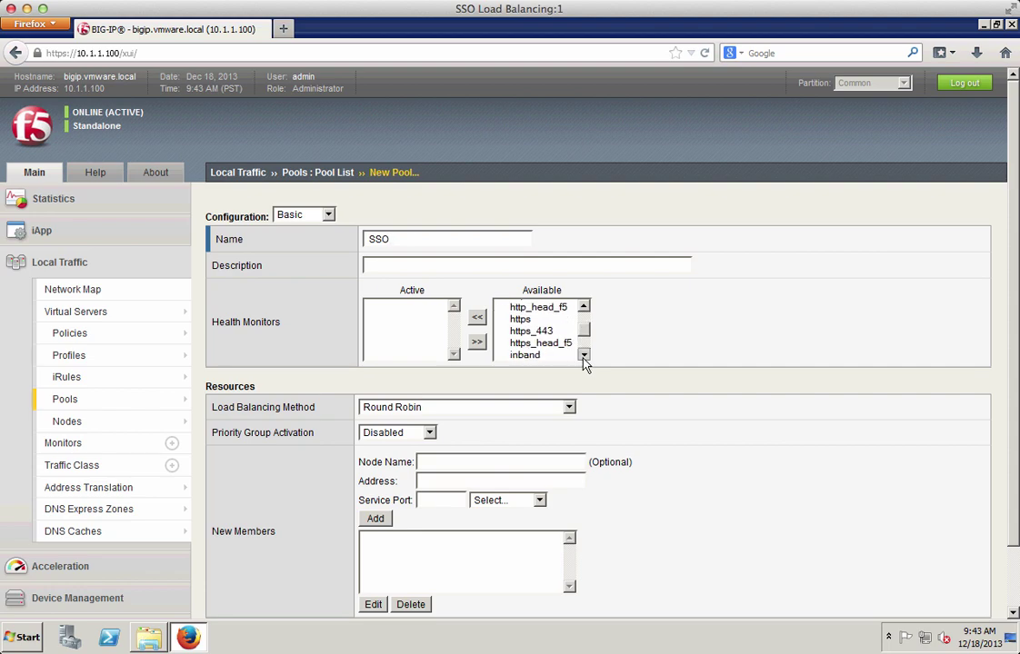
pyautogui.click(516, 330)
pyautogui.click(477, 318)
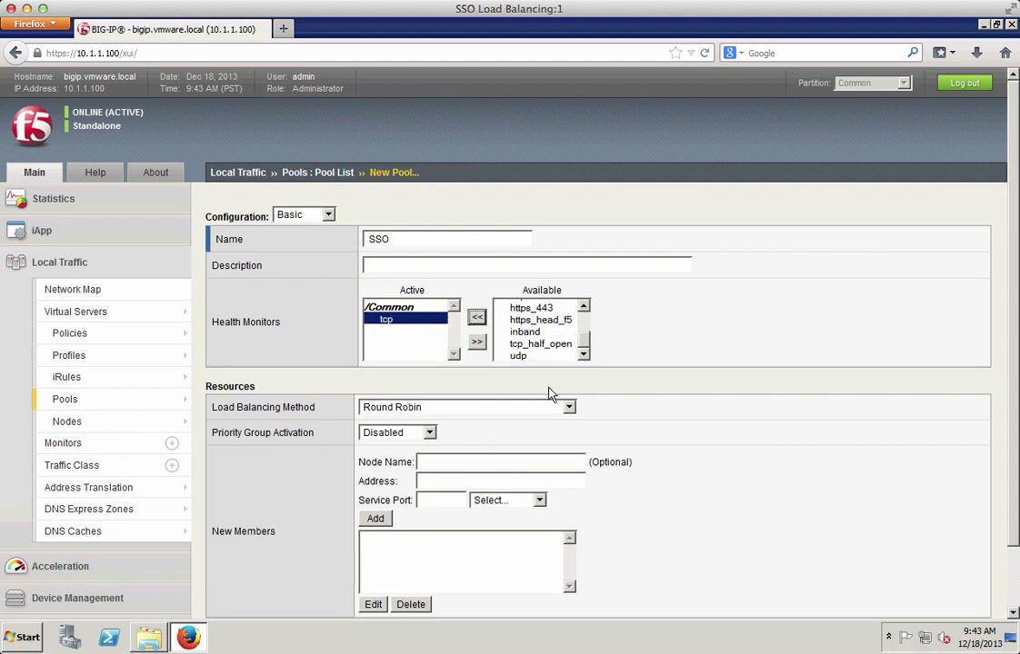
pyautogui.click(568, 406)
pyautogui.click(466, 447)
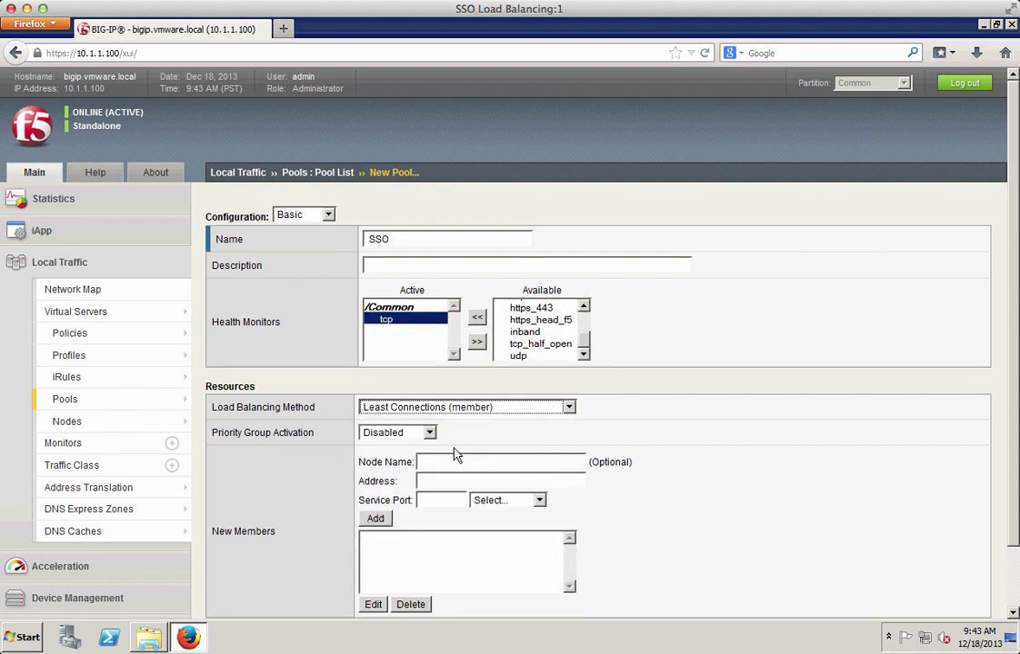
# Add members sso1 (192.168.110.41) and sso2 (192.168.110.42) on service port 7444 to the new pool and finish creating it.
pyautogui.click(466, 461)
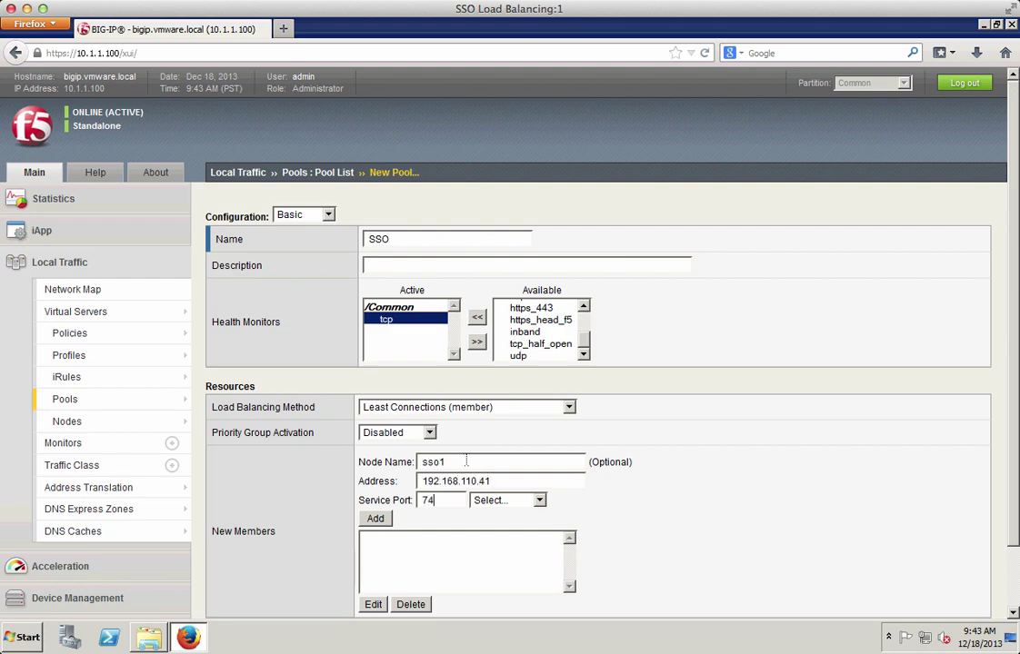
pyautogui.click(376, 518)
pyautogui.click(477, 463)
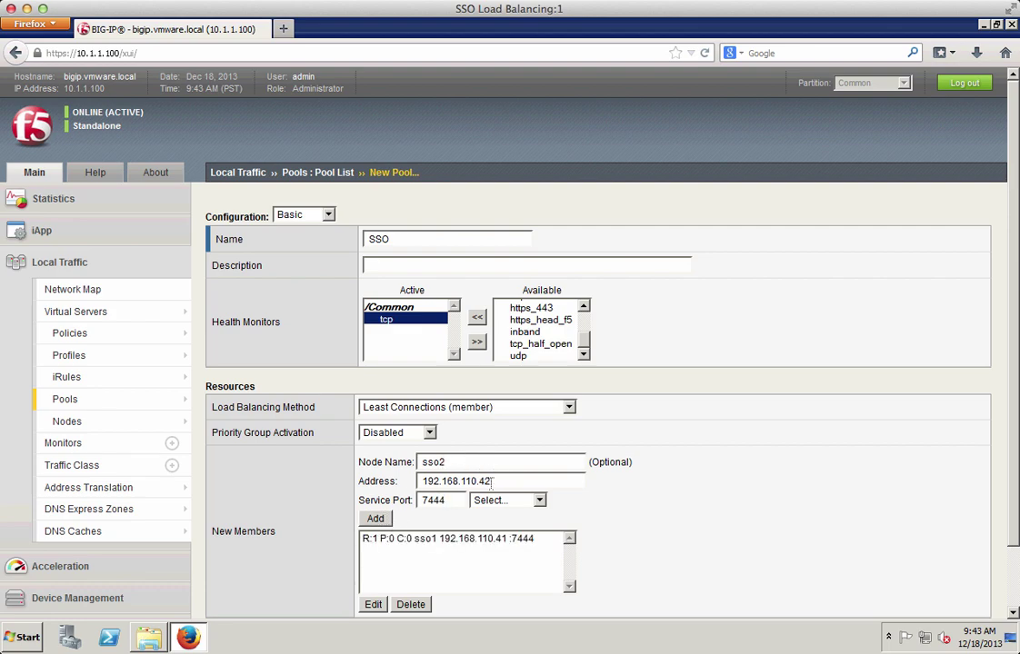
pyautogui.click(375, 518)
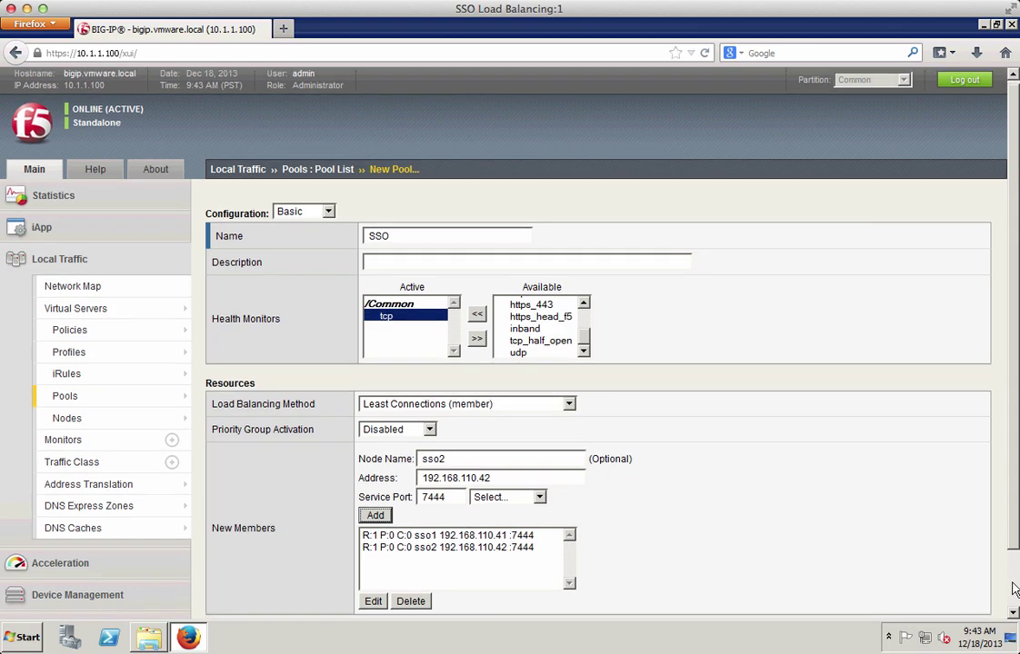
pyautogui.scroll(-2, 1015, 589)
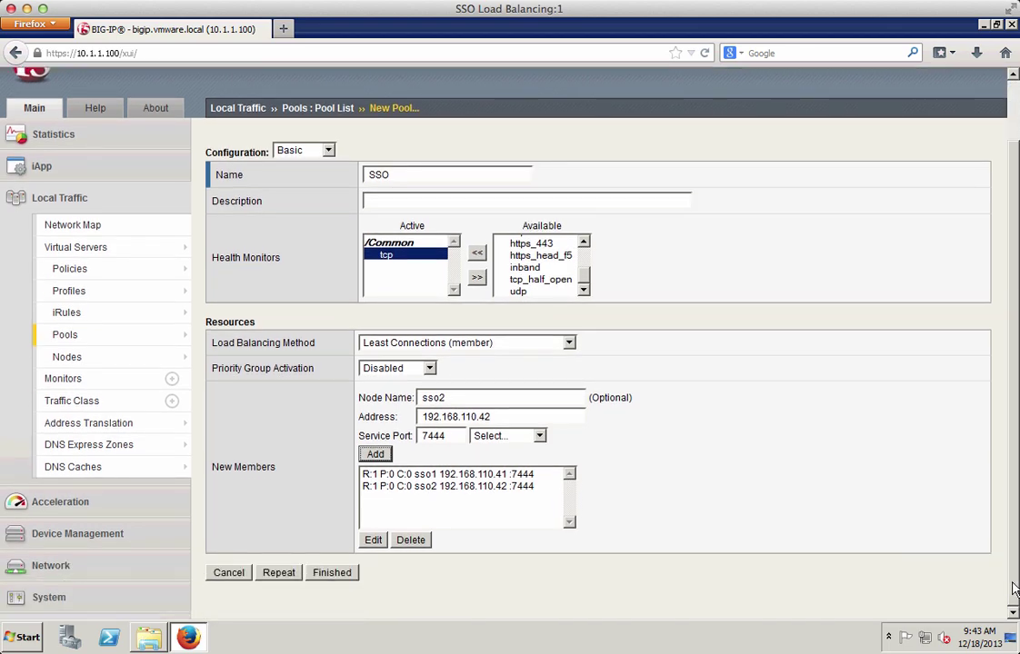
pyautogui.click(338, 576)
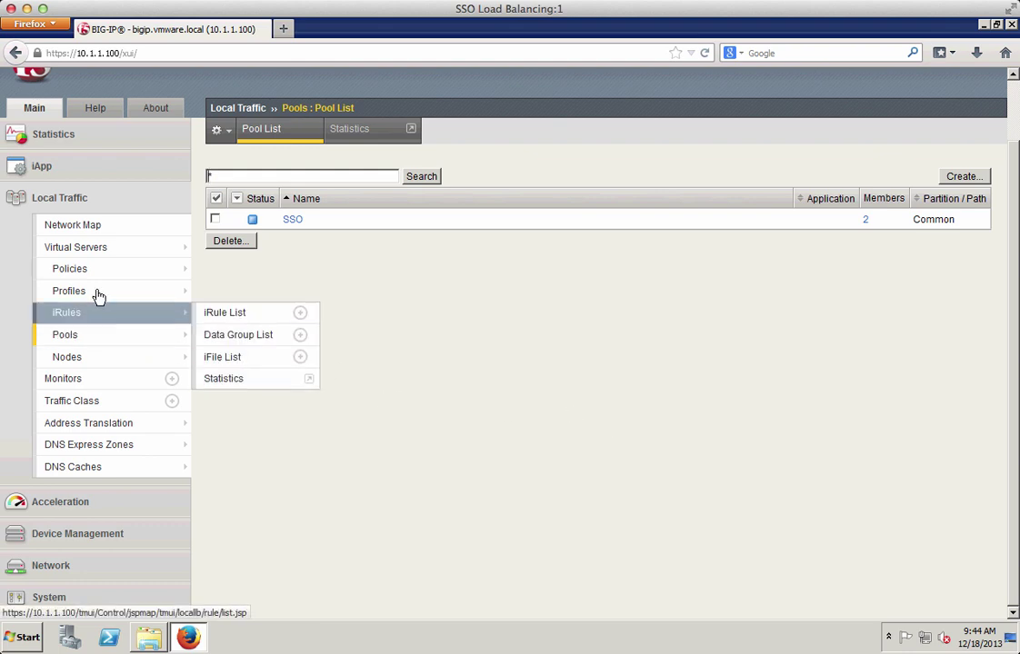
# Start a new client SSL profile and name it SSO-Client.
pyautogui.moveTo(98, 295)
pyautogui.moveTo(245, 378)
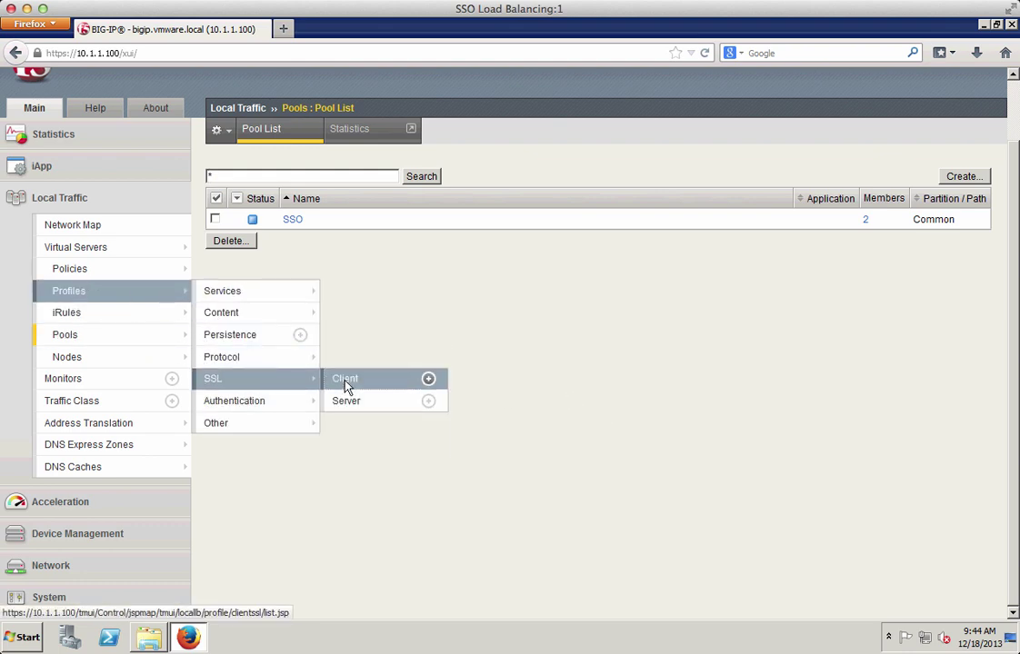
pyautogui.click(345, 382)
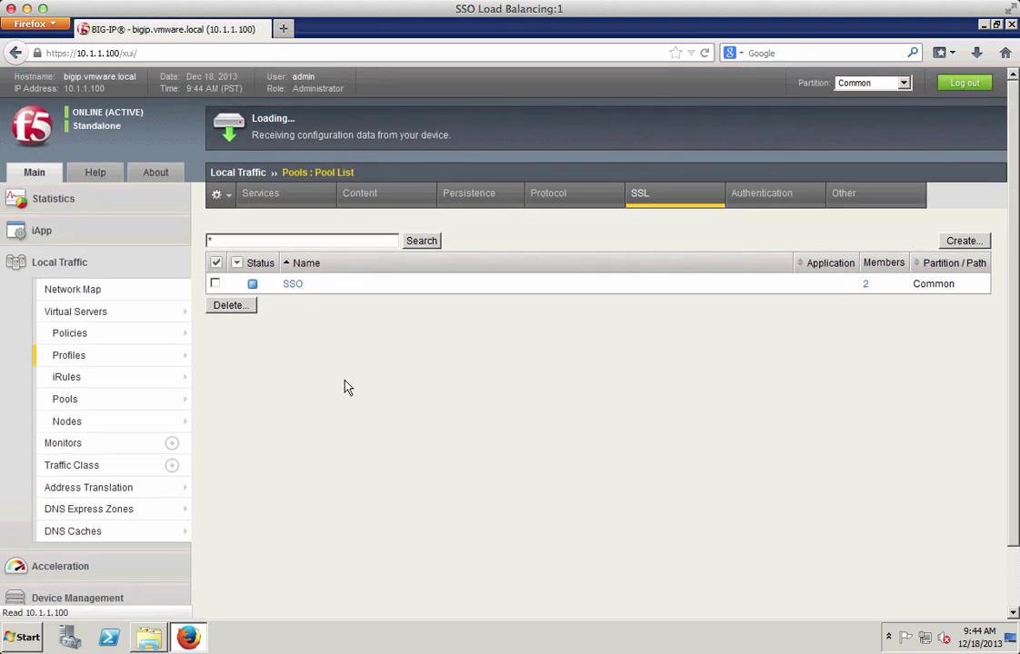
pyautogui.click(956, 243)
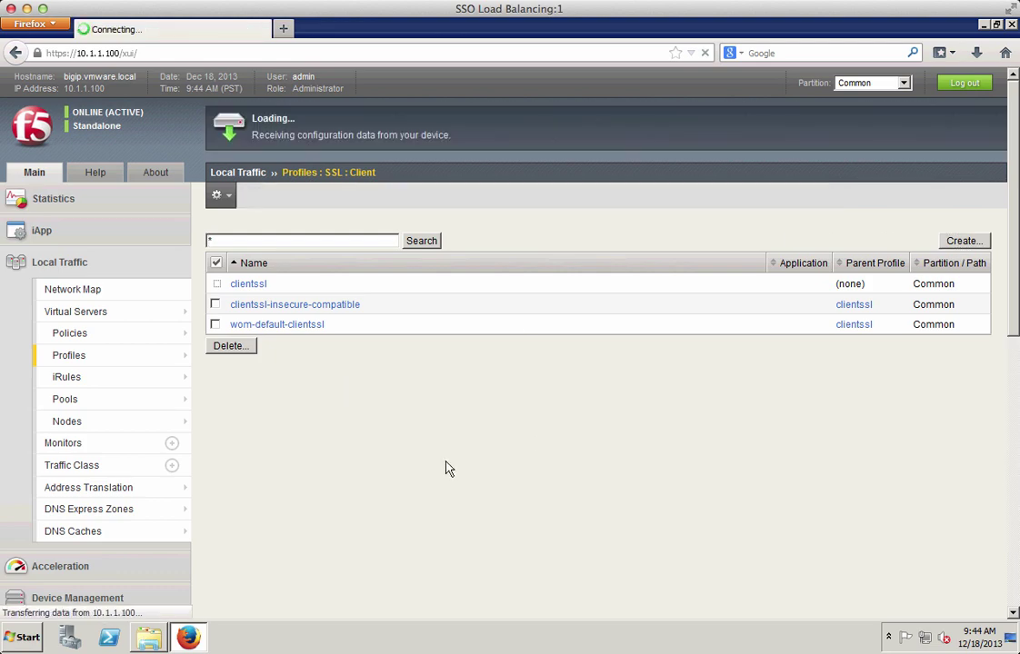
pyautogui.write('SSO')
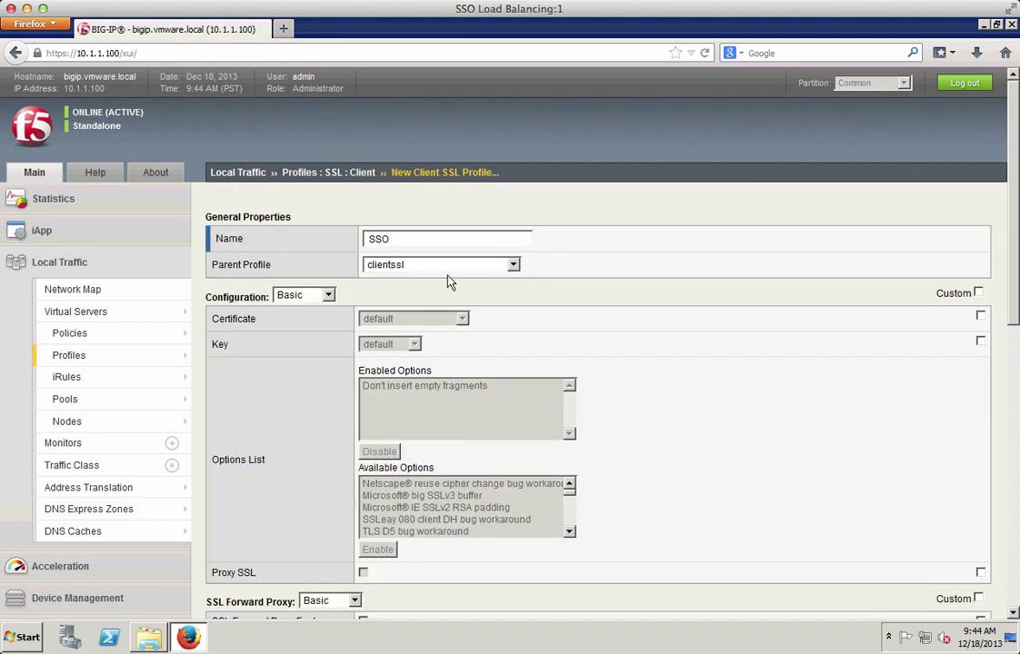
pyautogui.write('-Client')
# Enable custom configuration for the client profile, assign certificate ssoCert and key ssoKey, and finish creating it.
pyautogui.click(978, 294)
pyautogui.click(462, 320)
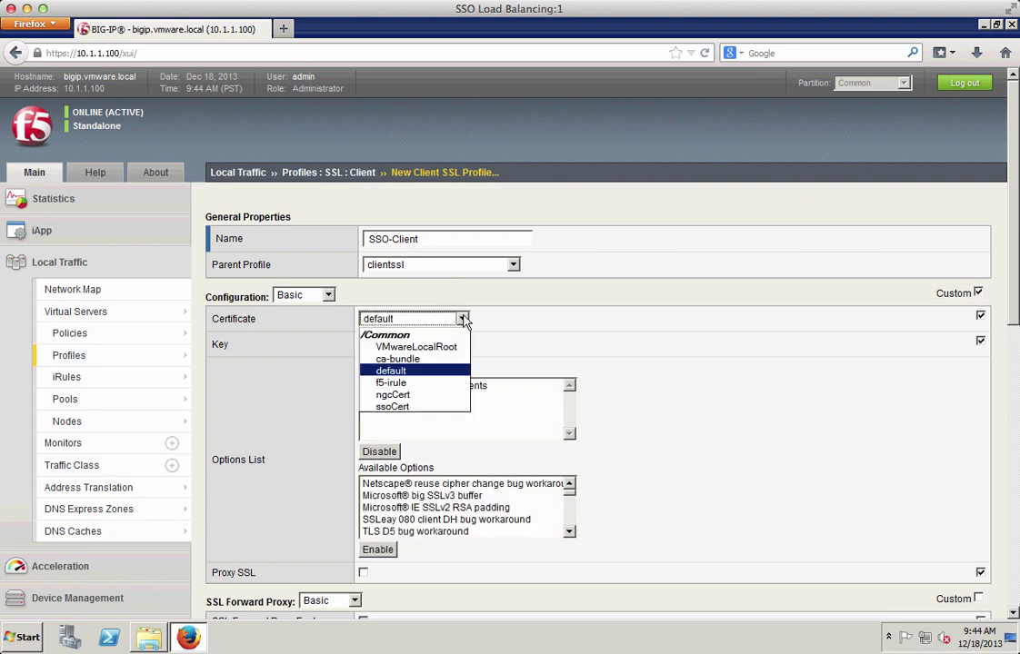
pyautogui.click(398, 407)
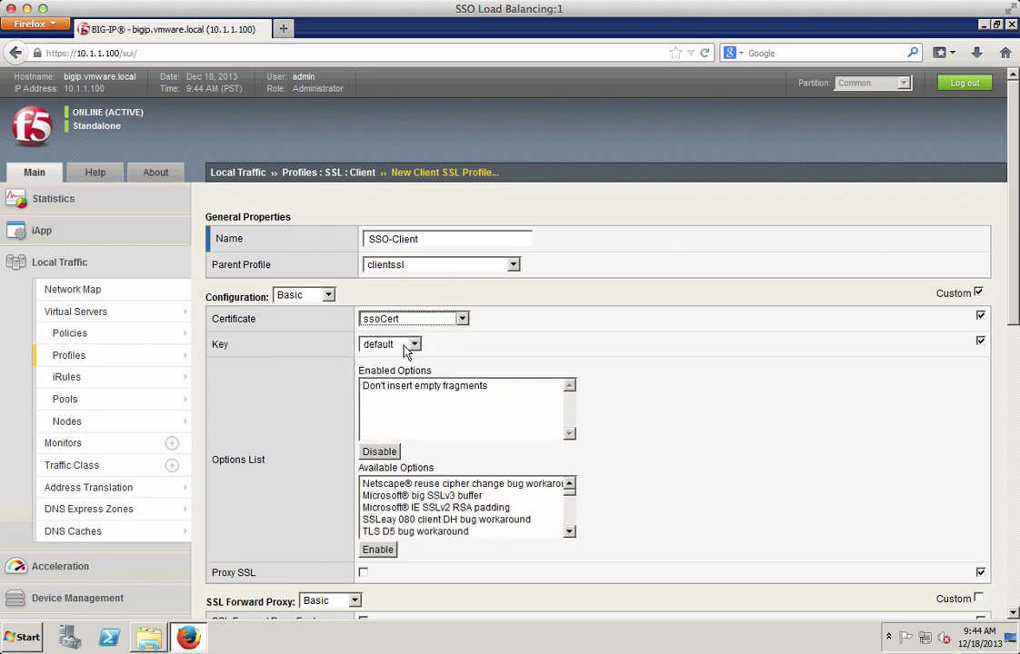
pyautogui.click(413, 345)
pyautogui.click(393, 396)
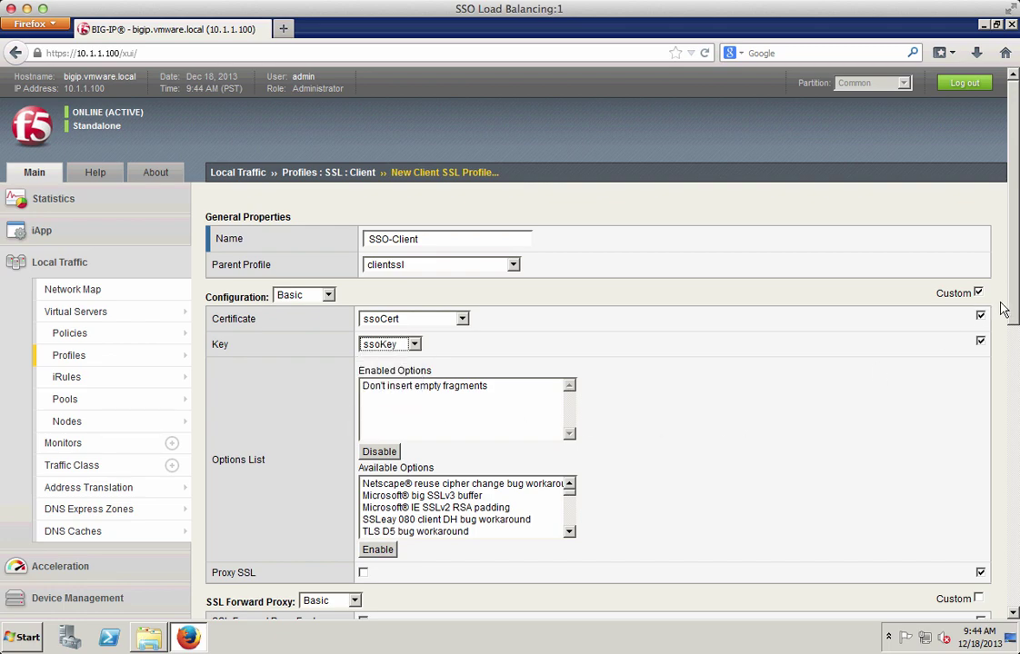
pyautogui.moveTo(1015, 303); pyautogui.dragTo(1009, 600)
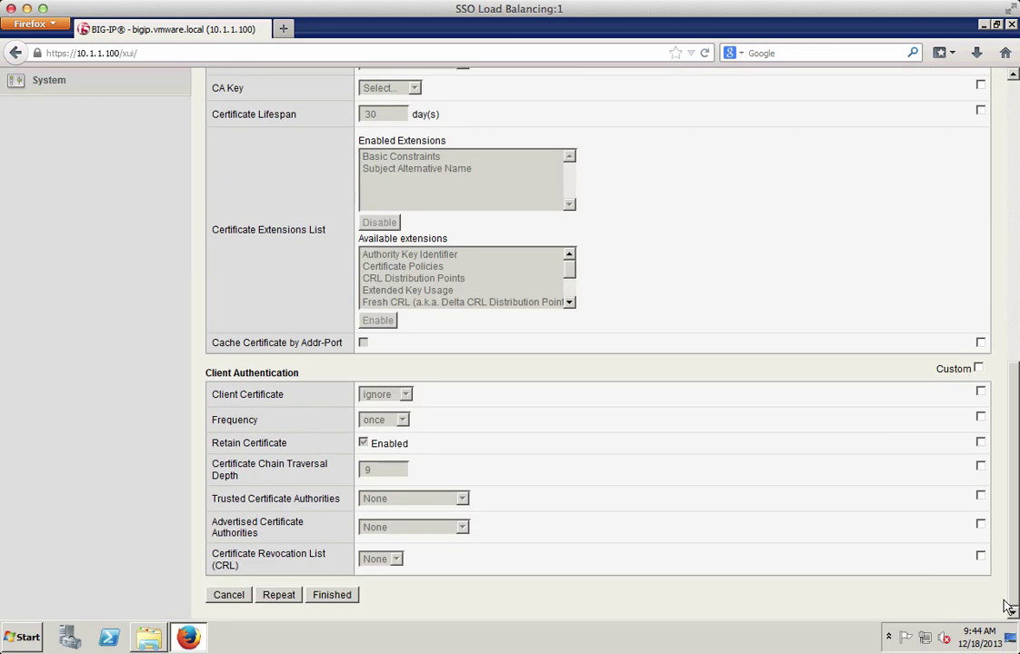
pyautogui.click(347, 598)
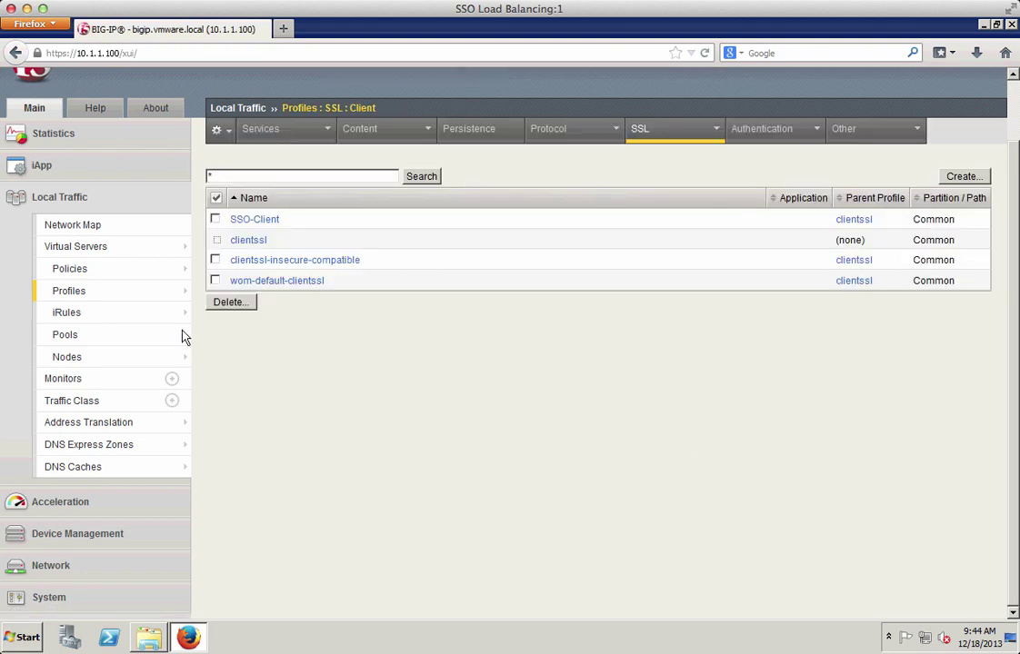
# Start a new server SSL profile and name it SSO-Server.
pyautogui.moveTo(164, 298)
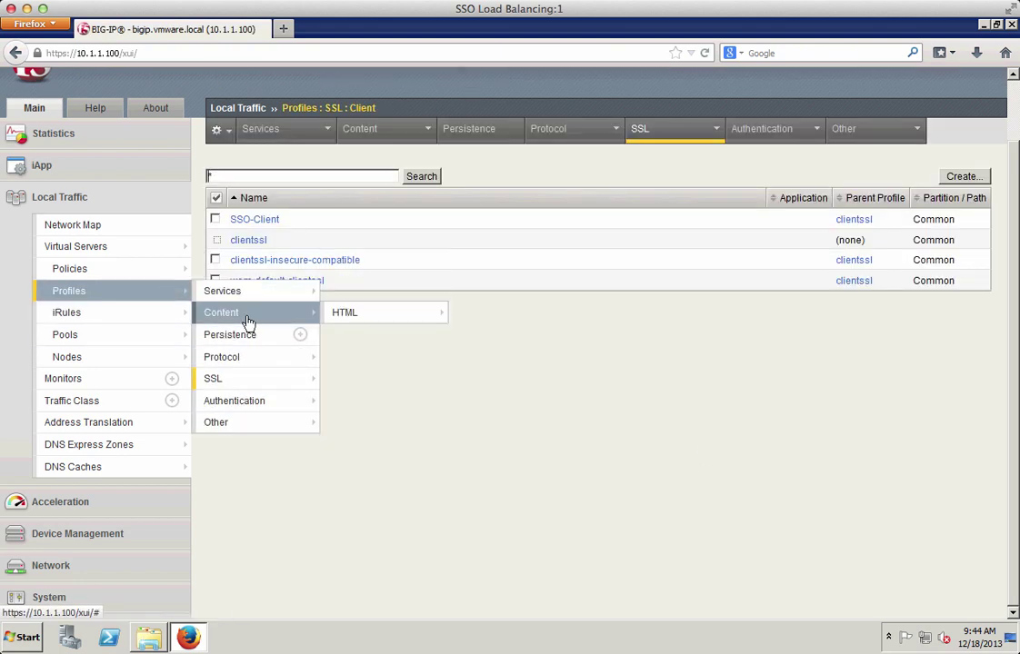
pyautogui.moveTo(280, 380)
pyautogui.click(353, 405)
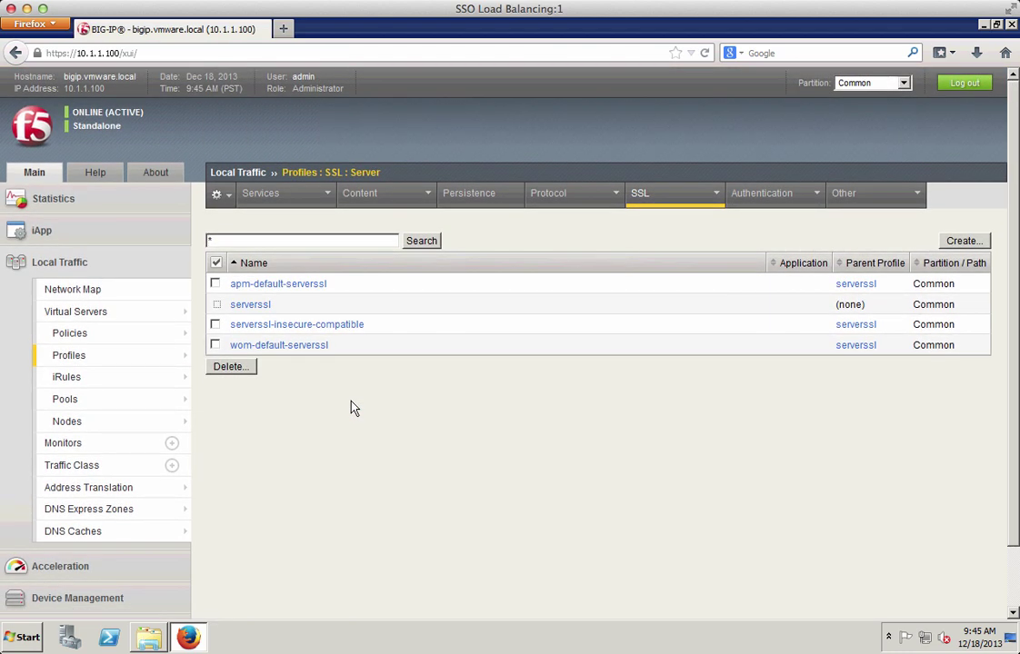
pyautogui.click(963, 241)
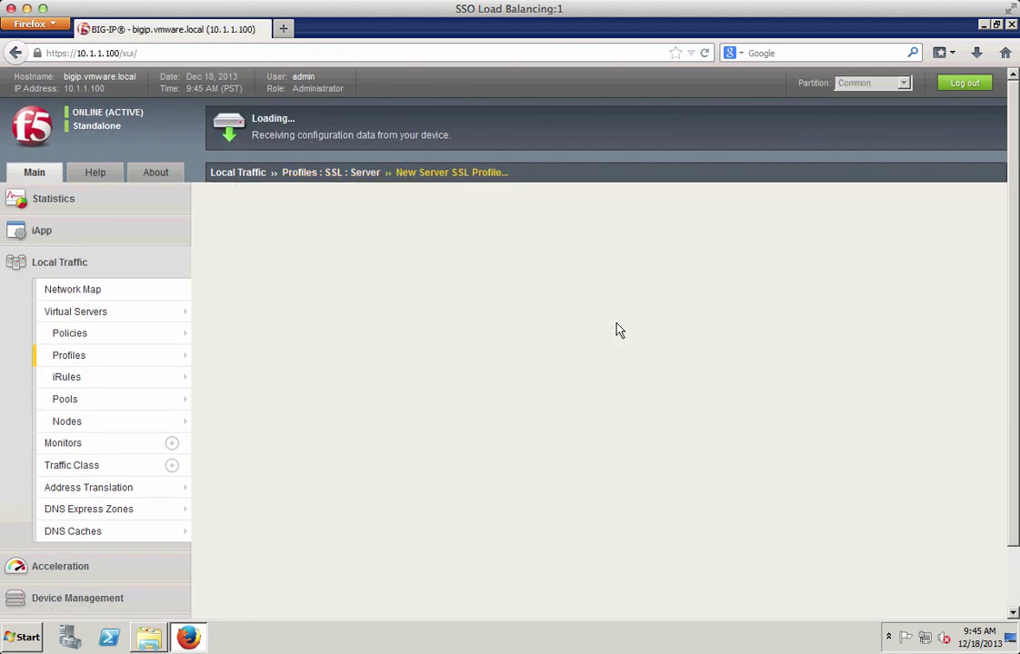
pyautogui.write('SSO-')
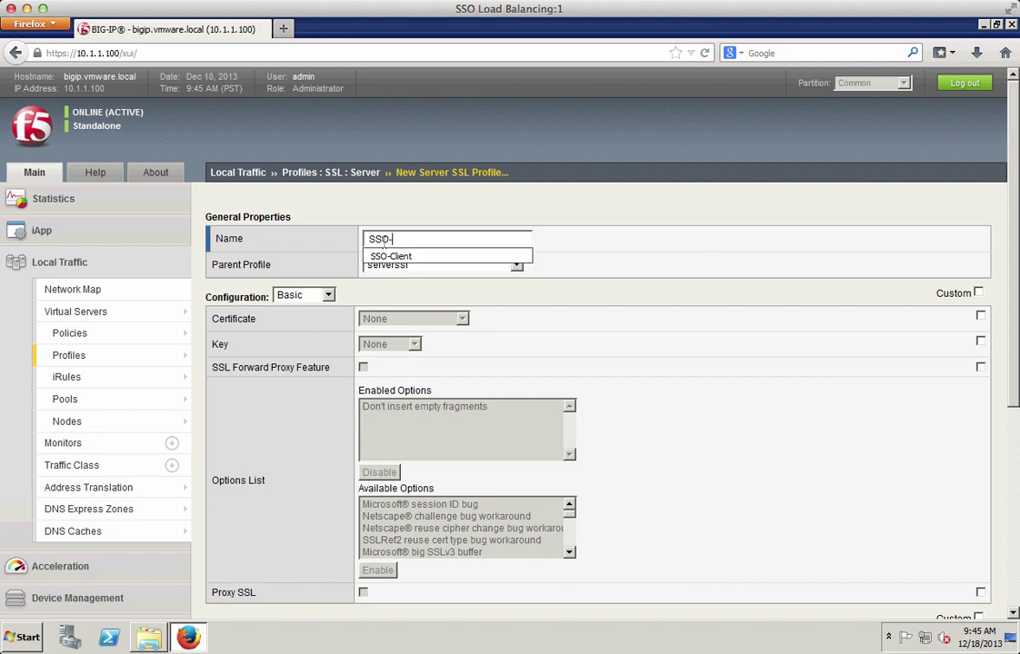
pyautogui.write('Server')
# Enable custom configuration for the server profile, assign certificate ssoCert and key ssoKey, and finish creating it.
pyautogui.click(979, 293)
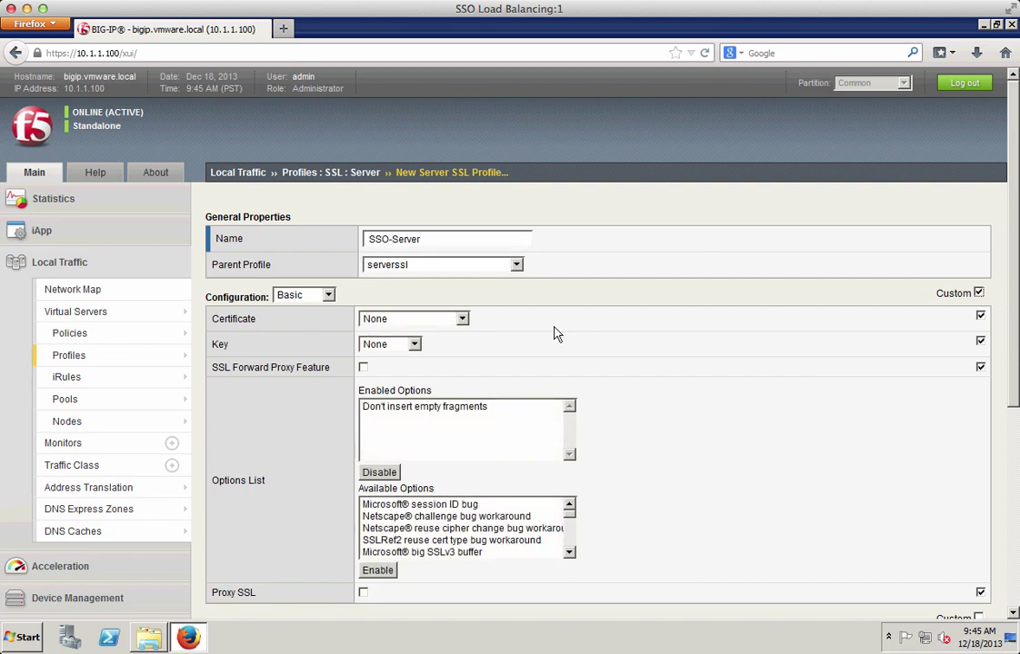
pyautogui.click(414, 319)
pyautogui.click(414, 420)
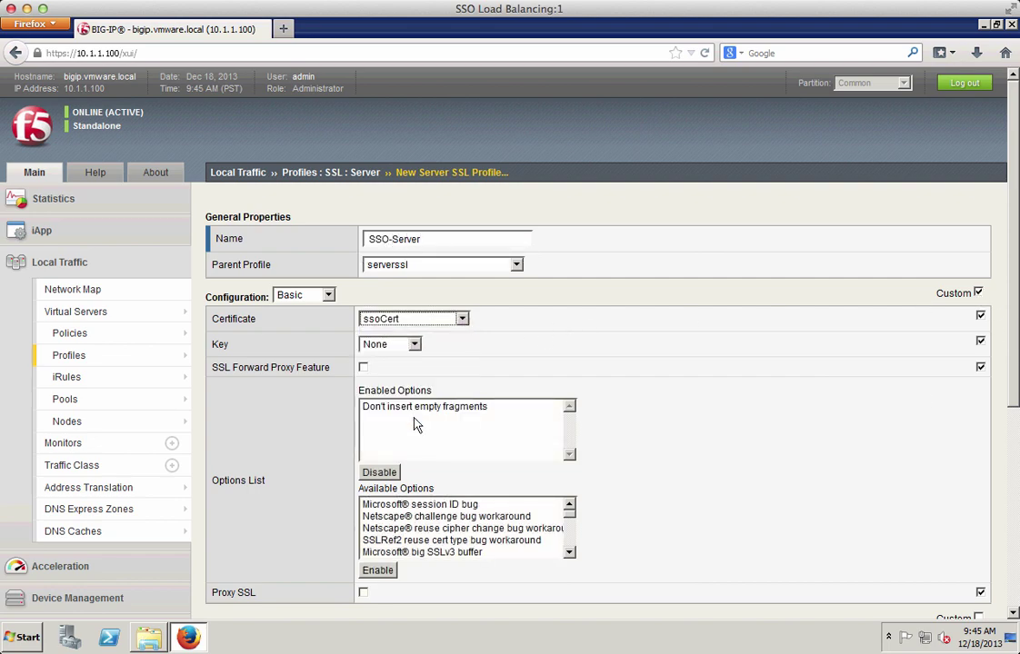
pyautogui.click(402, 345)
pyautogui.click(392, 408)
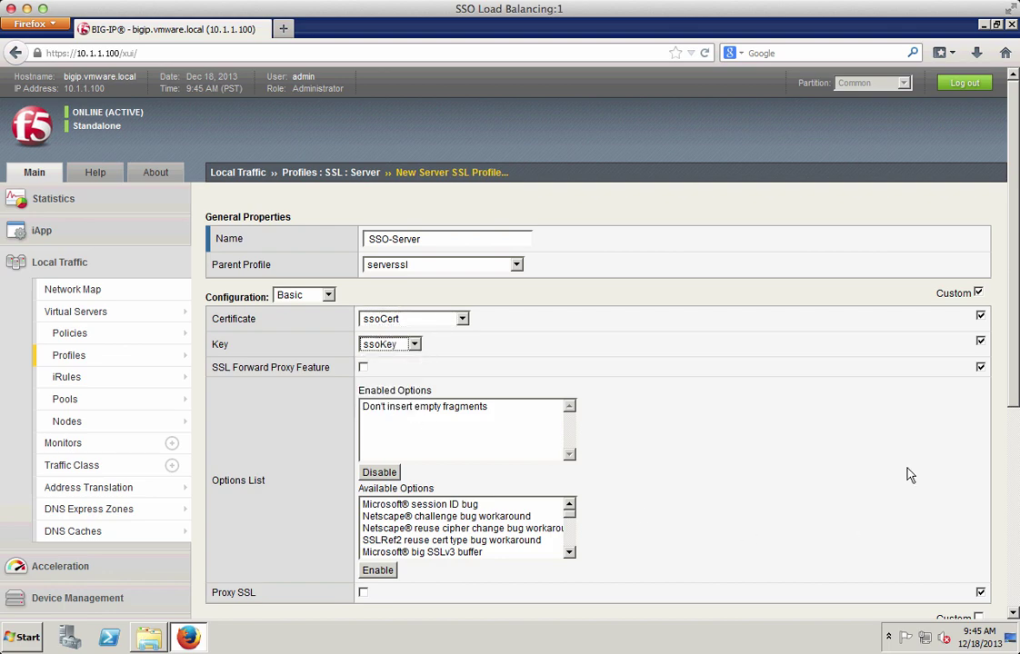
pyautogui.scroll(-5, 1011, 593)
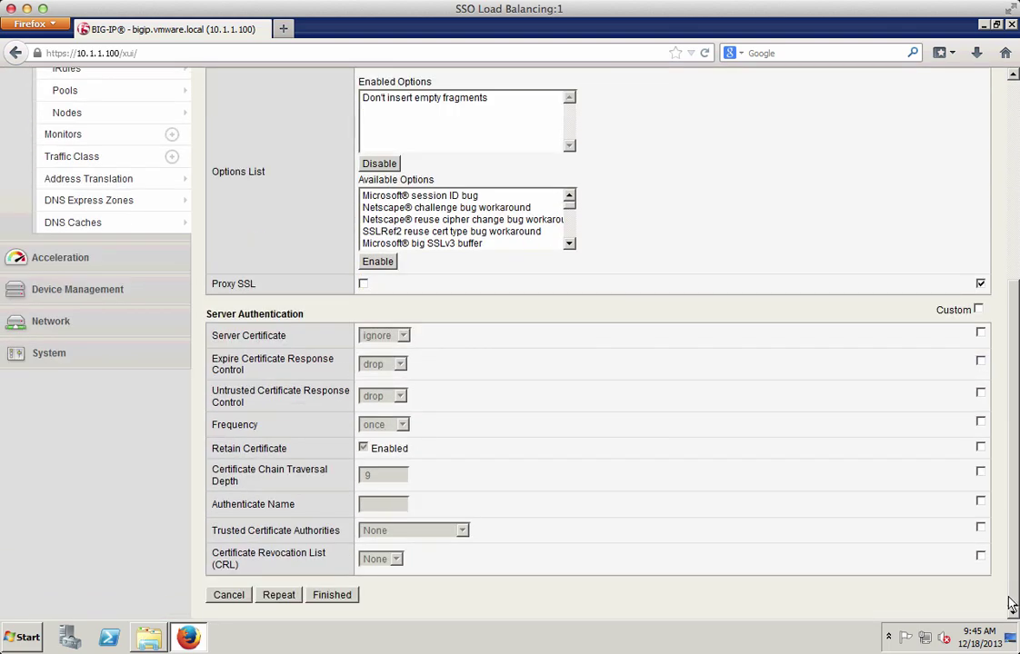
pyautogui.click(332, 595)
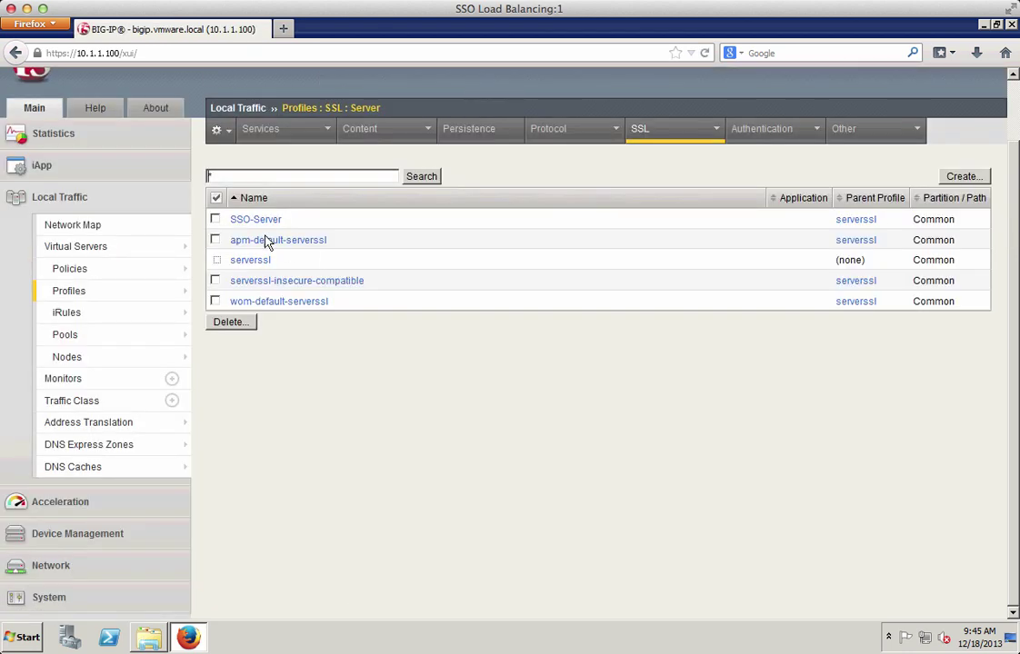
# Start a new virtual server named SSO-VIP with host destination address 192.168.110.43 and service port 7444.
pyautogui.moveTo(104, 250)
pyautogui.click(226, 250)
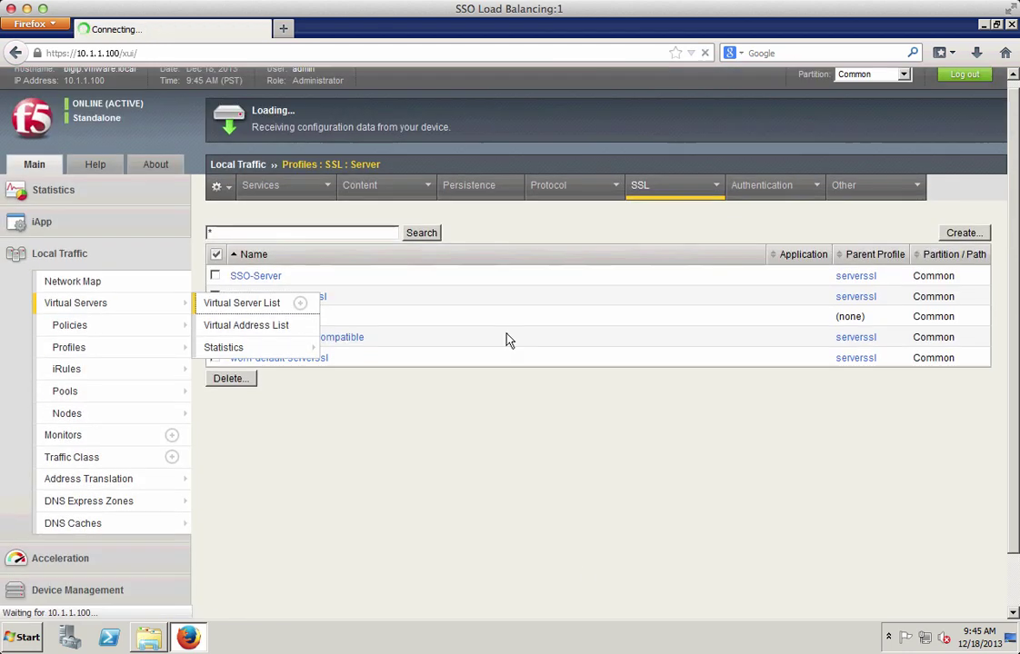
pyautogui.click(961, 241)
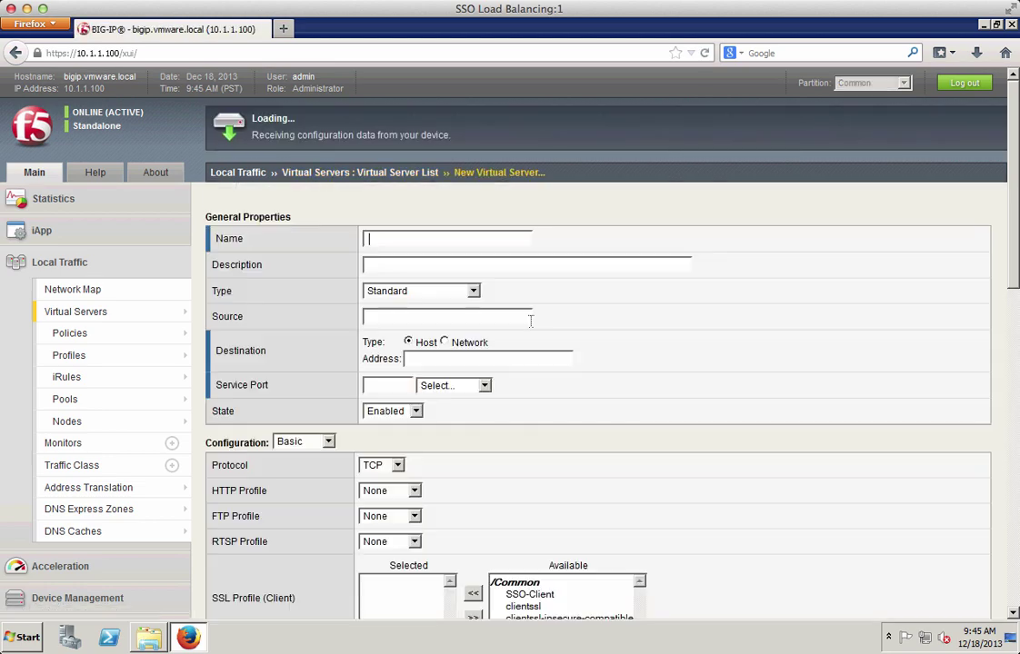
pyautogui.click(426, 238)
pyautogui.write('SSO-VIP')
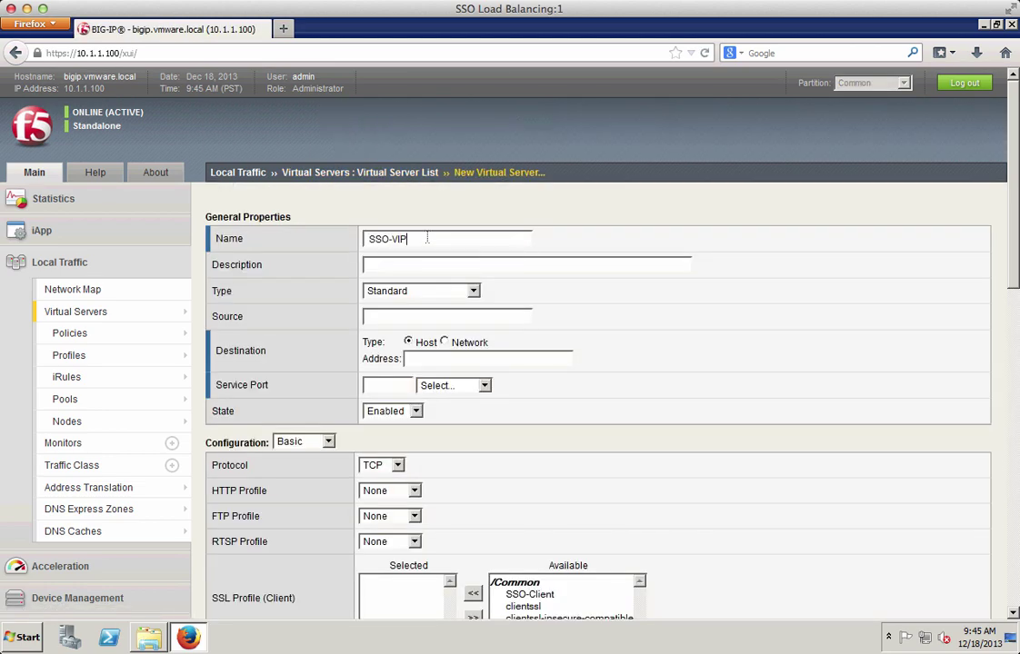
pyautogui.click(435, 360)
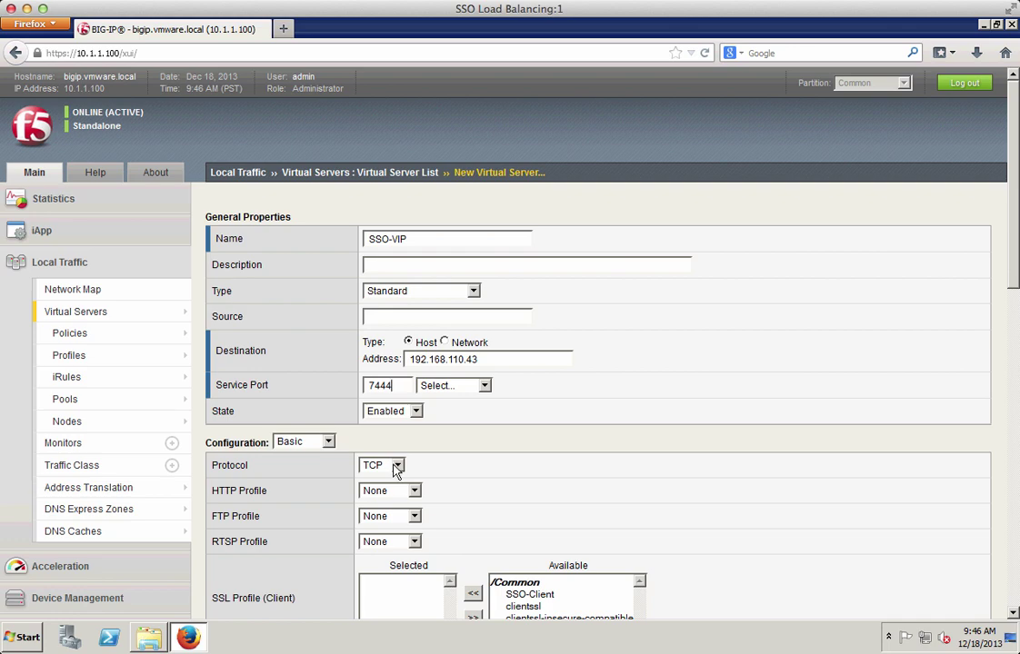
# Set the virtual server's HTTP profile to http and assign the SSO-Client and SSO-Server SSL profiles.
pyautogui.click(413, 491)
pyautogui.click(378, 528)
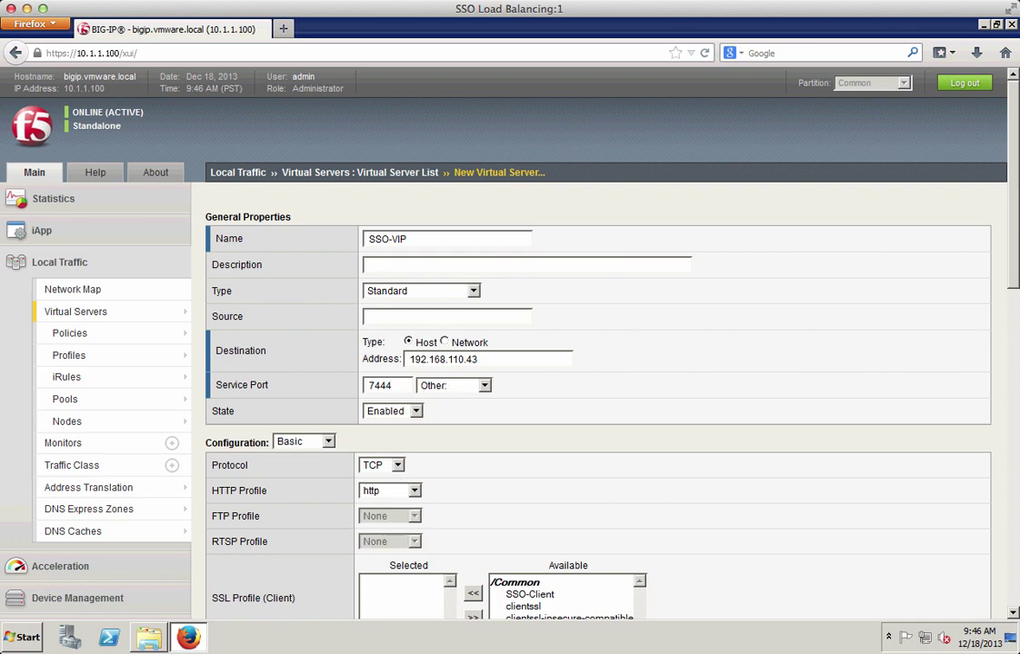
pyautogui.scroll(-5, 1014, 616)
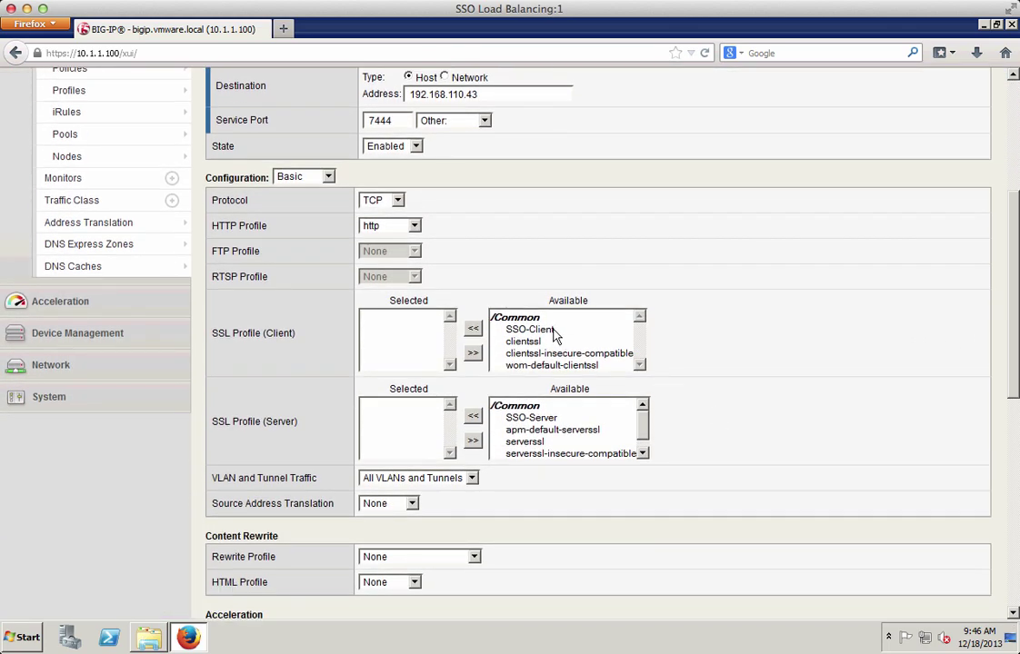
pyautogui.click(525, 329)
pyautogui.click(472, 328)
pyautogui.click(530, 417)
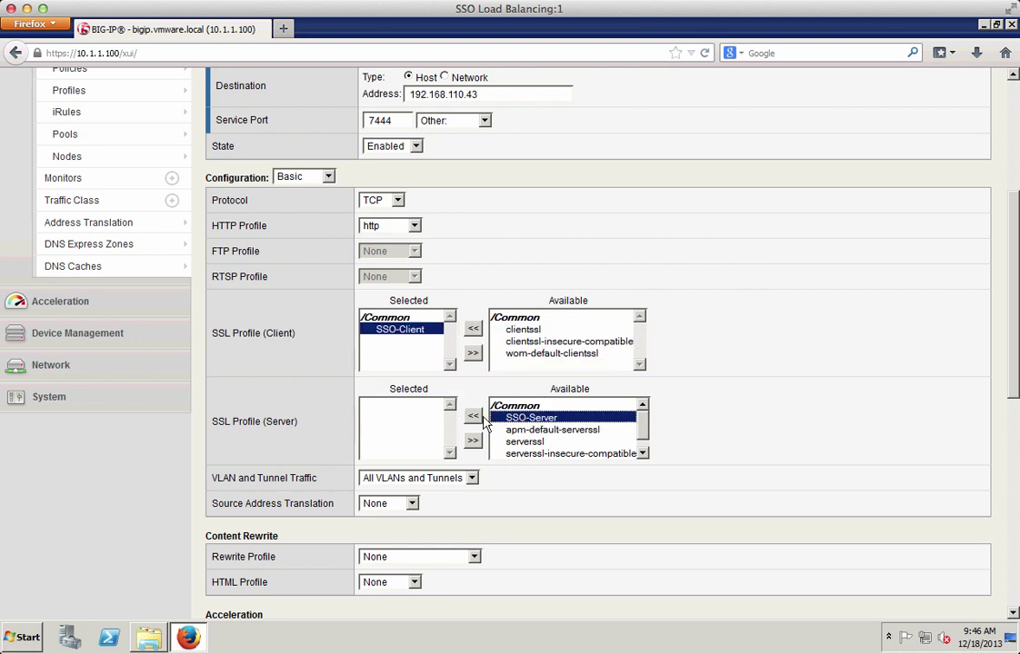
pyautogui.click(472, 416)
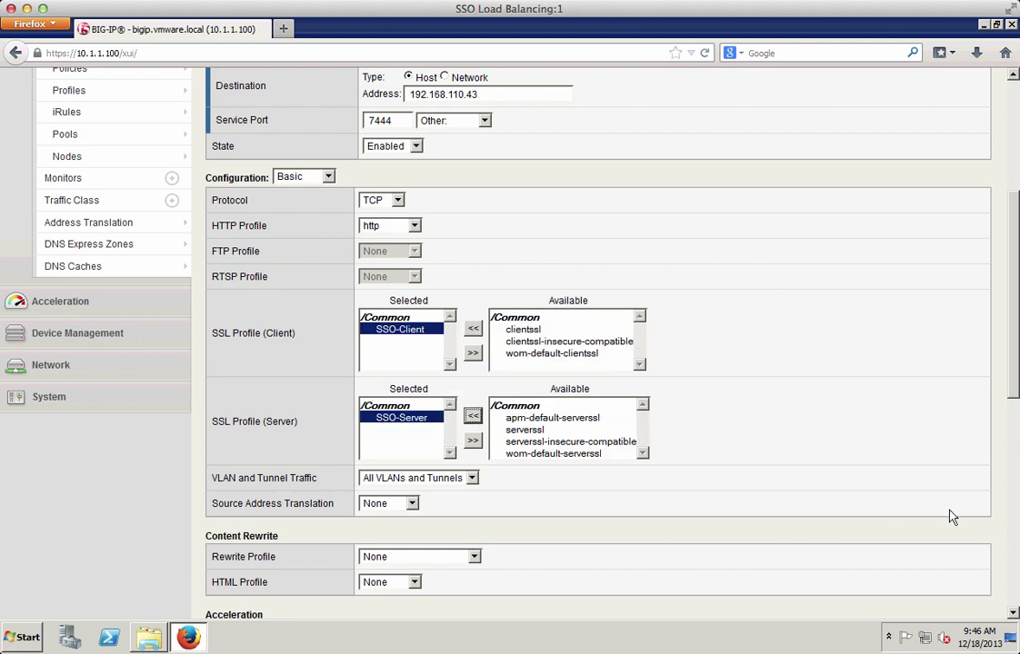
# Set the virtual server's default pool to SSO and finish creating it.
pyautogui.moveTo(1014, 391); pyautogui.dragTo(1007, 546)
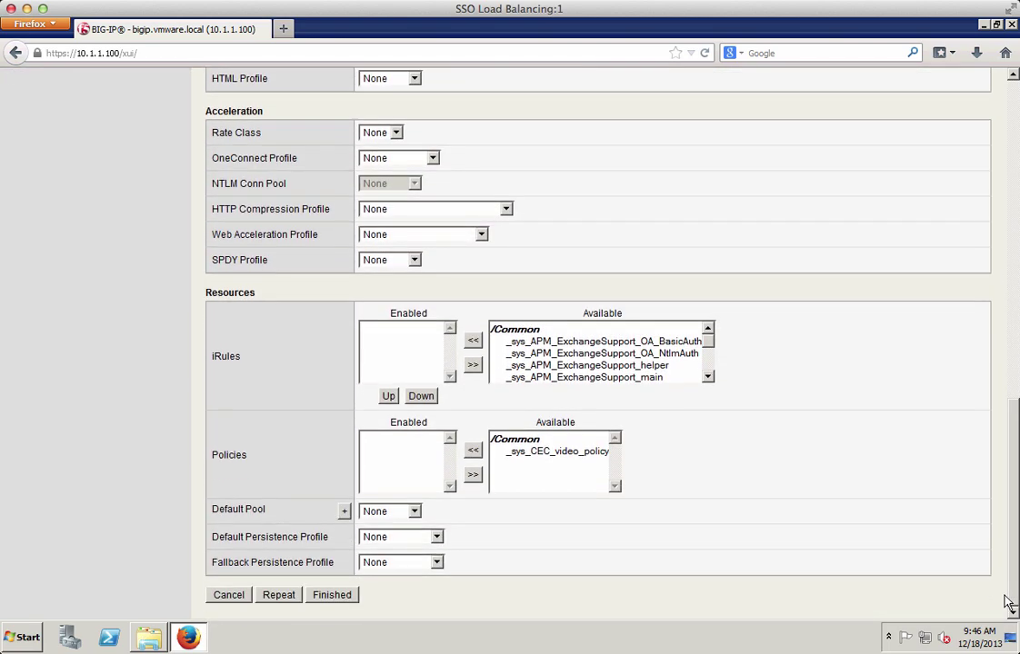
pyautogui.click(413, 511)
pyautogui.click(387, 552)
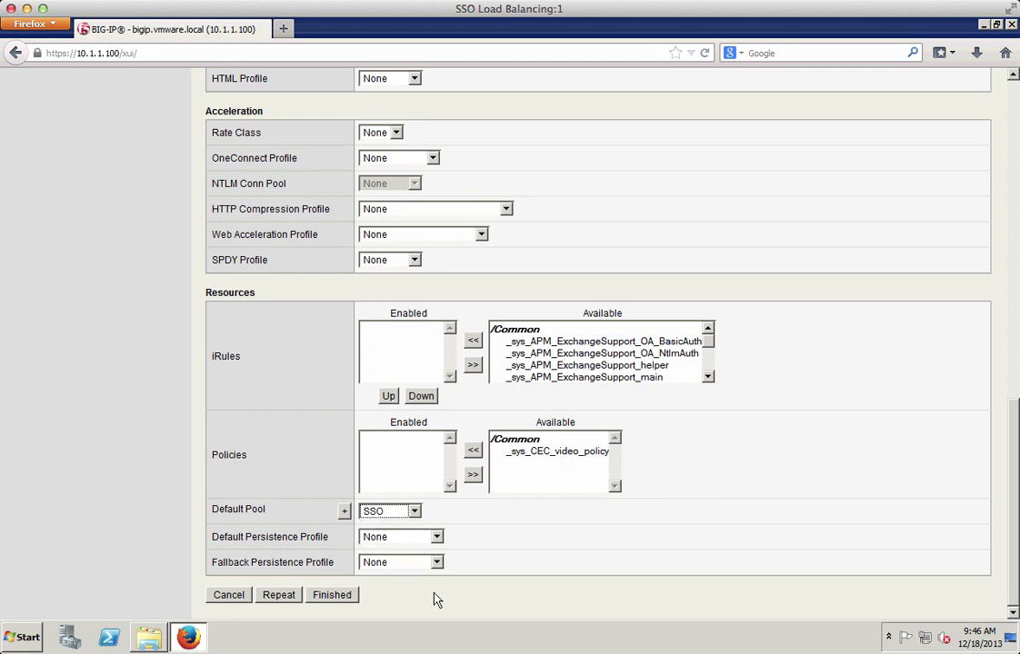
pyautogui.click(333, 596)
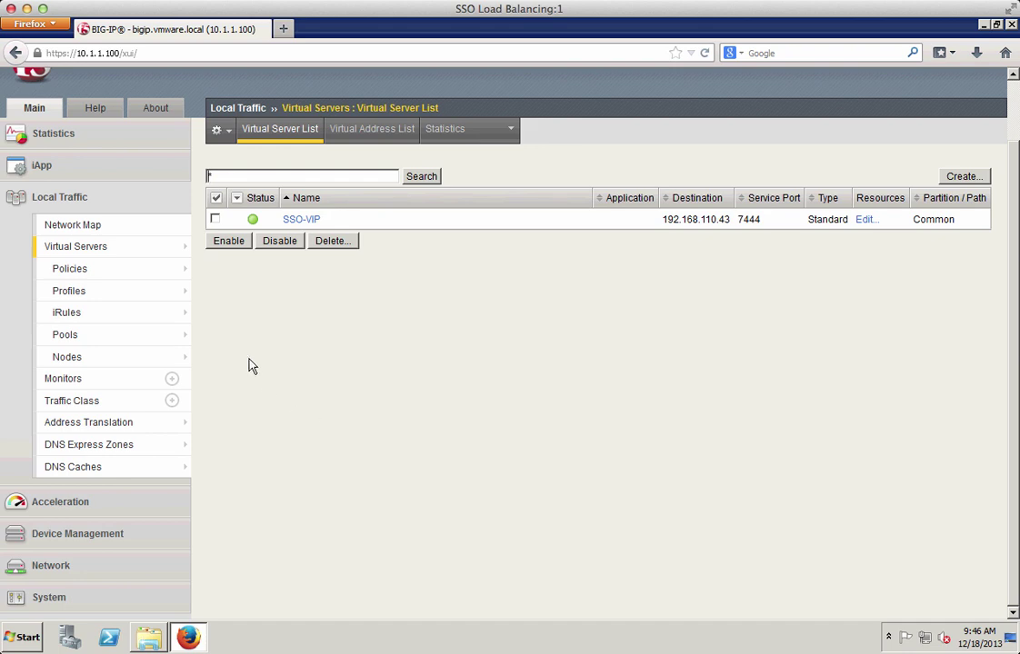
# Open the list of local traffic pools.
pyautogui.moveTo(109, 336)
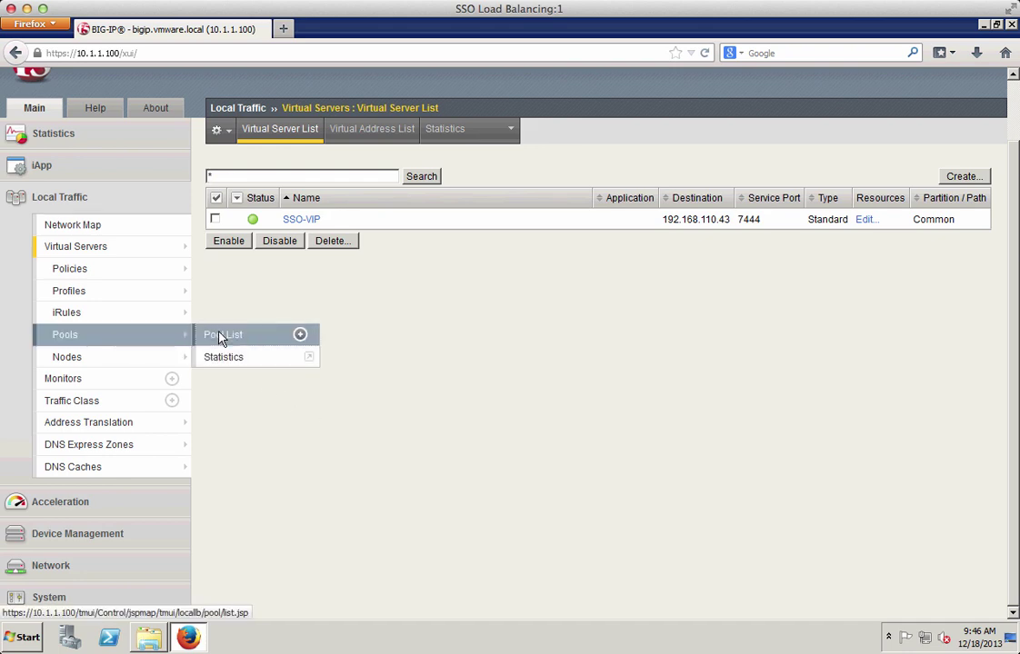
pyautogui.click(238, 337)
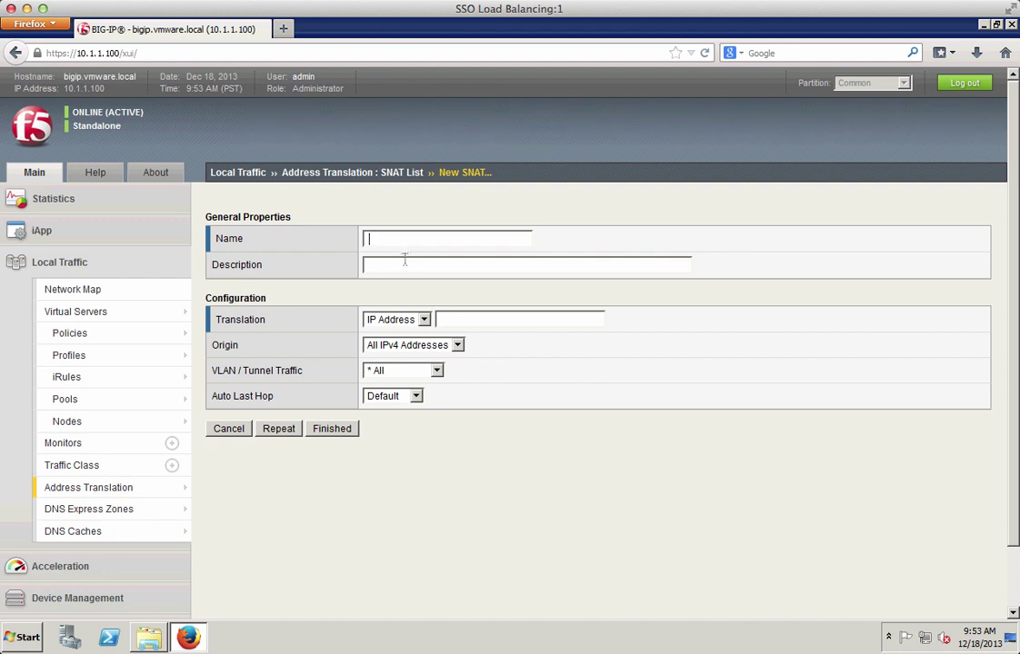
# Create a SNAT named SNAT-SSO-NGC with translation IP address 192.168.110.40.
pyautogui.write('SNAT-SSO-NGC')
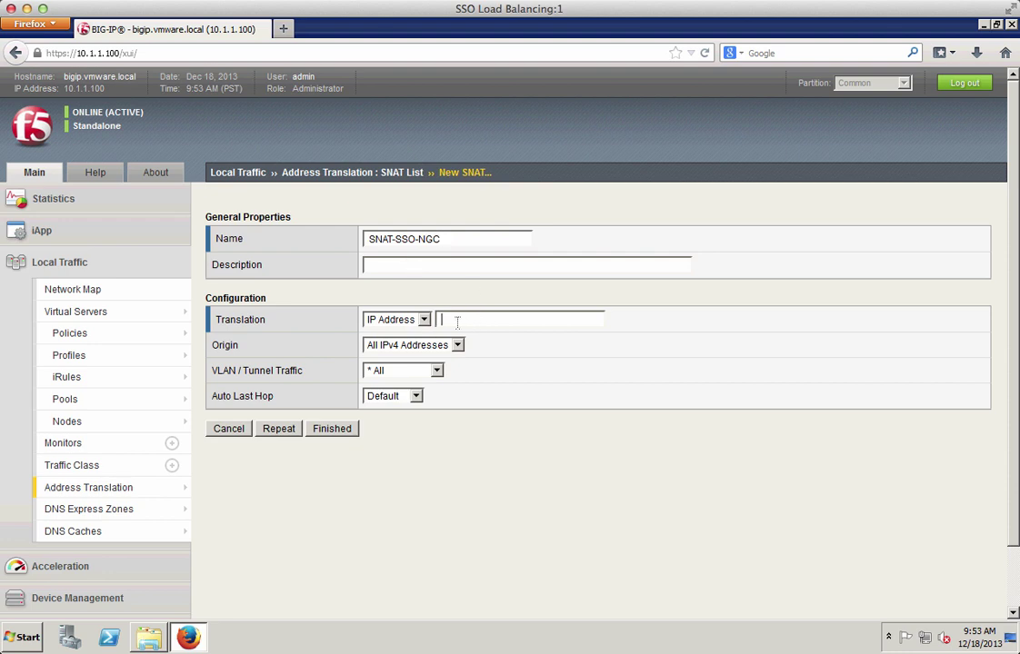
pyautogui.write('192')
pyautogui.press('Down')
pyautogui.press('Tab')
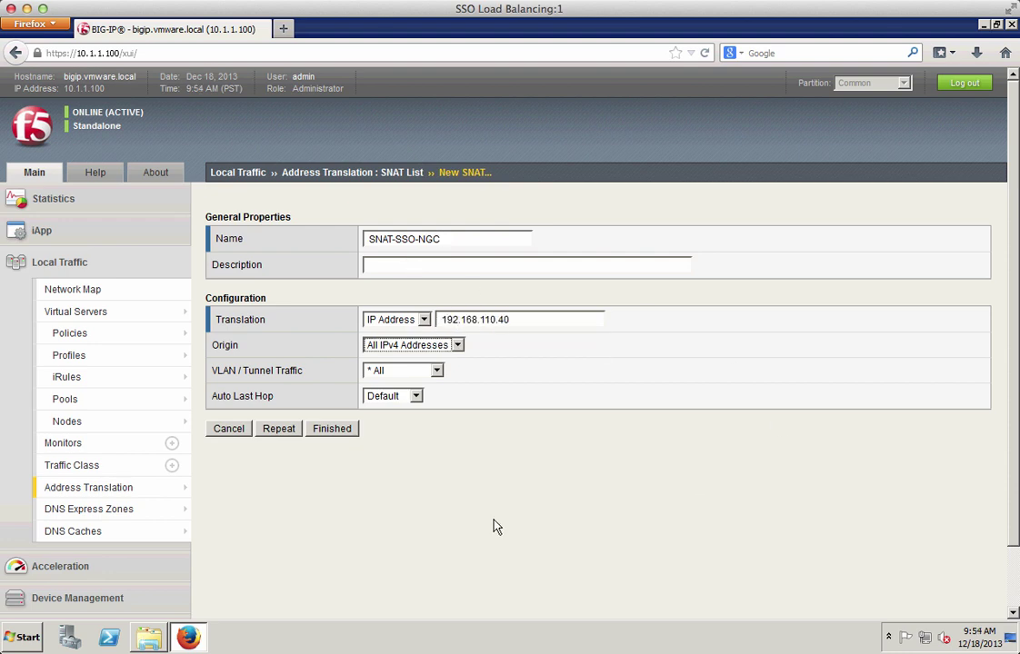
pyautogui.click(333, 431)
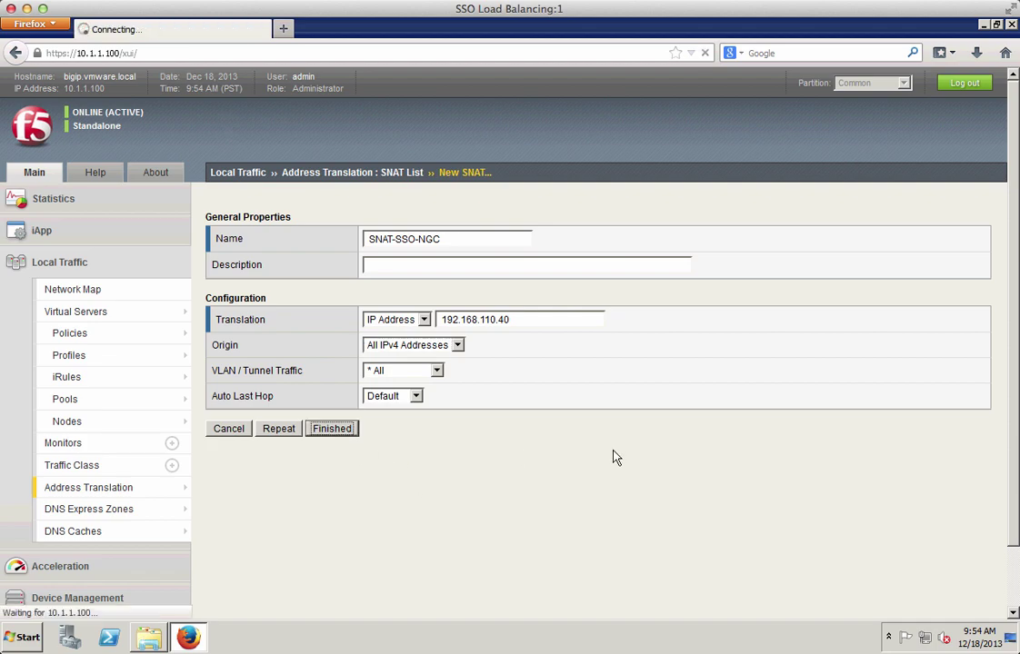